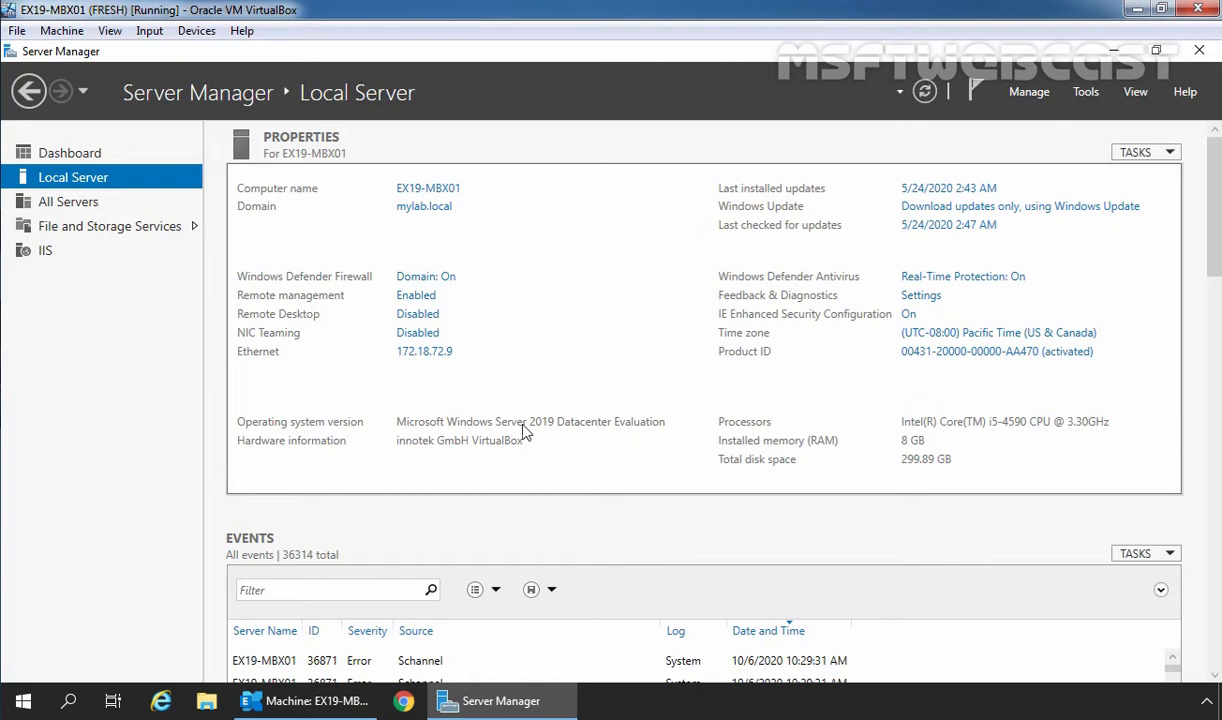
{"action": "left_click", "coordinate": [161, 704]}
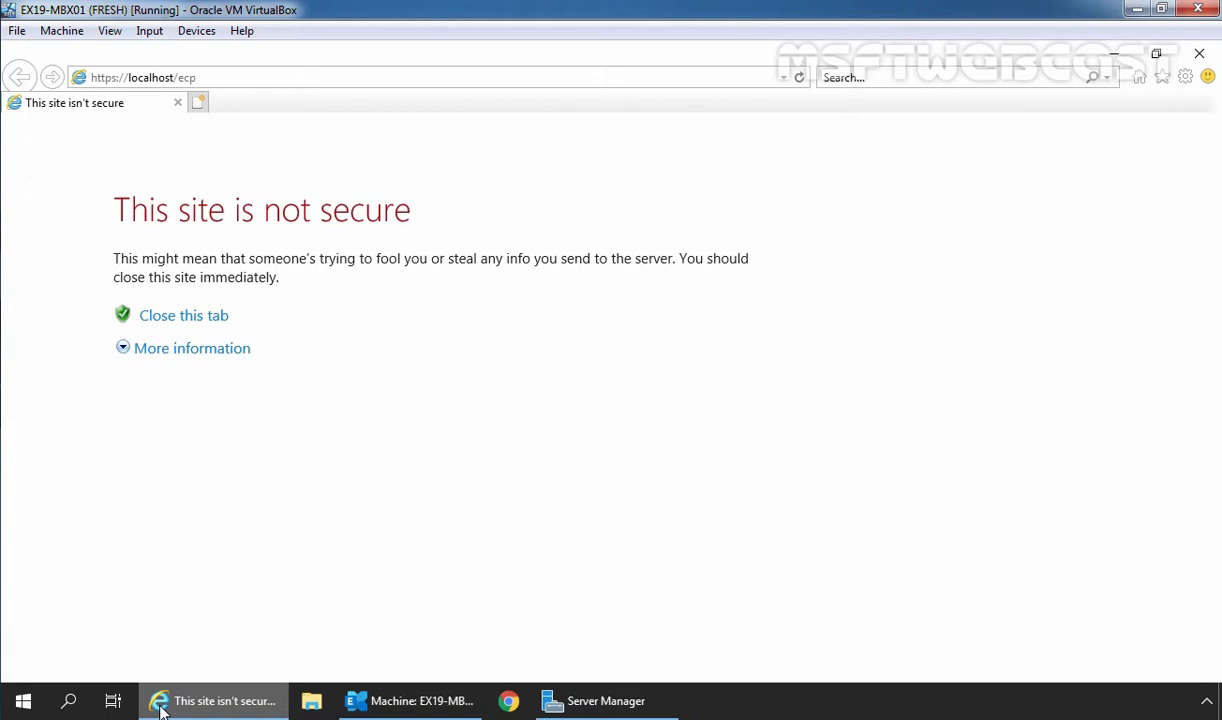
{"action": "left_click", "coordinate": [170, 352]}
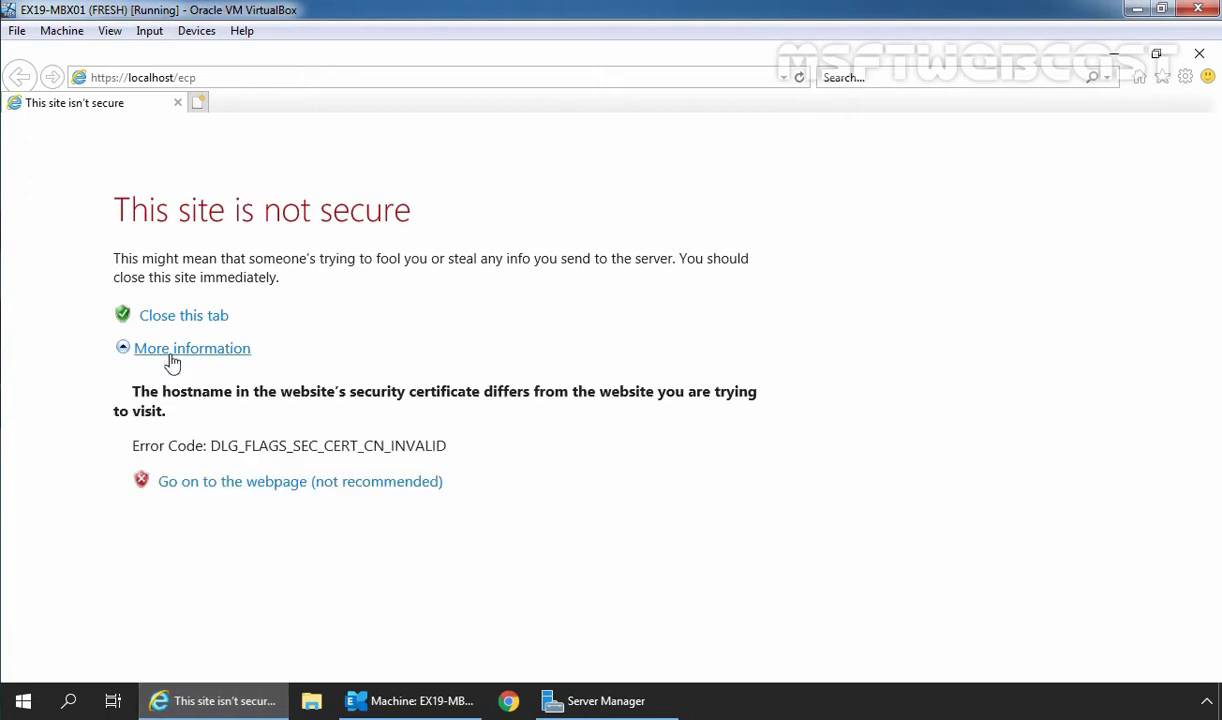
{"action": "left_click", "coordinate": [265, 487]}
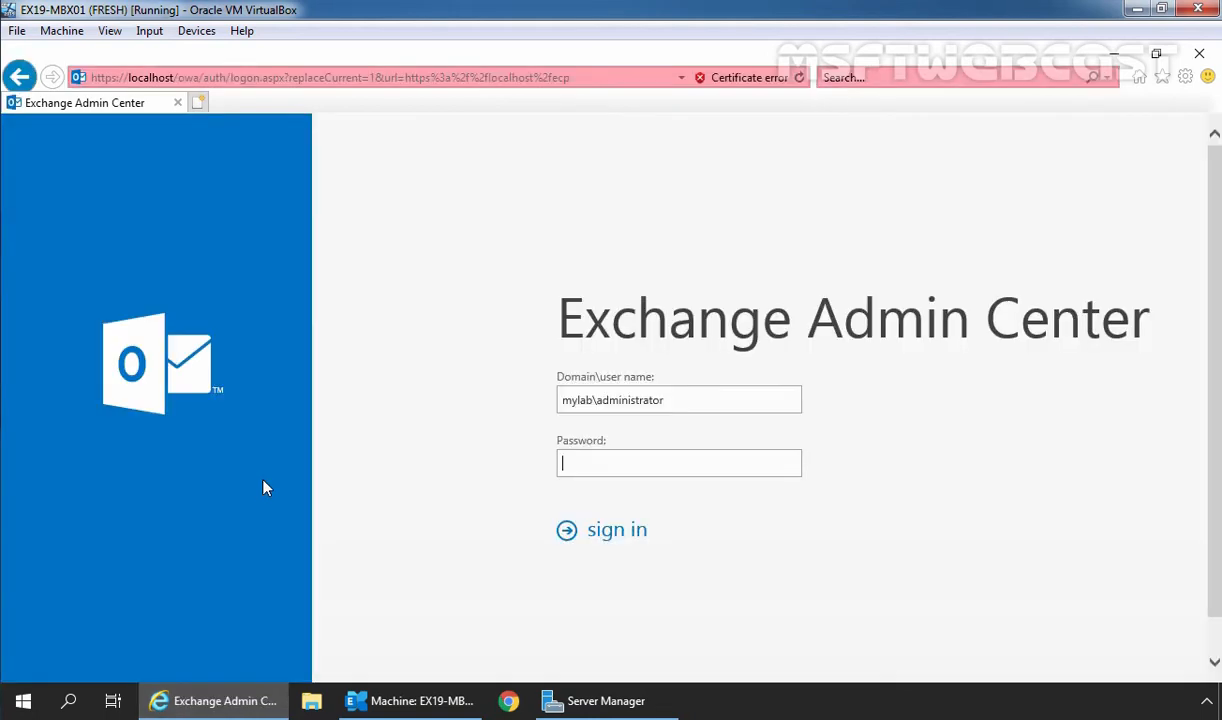
{"action": "type", "text": "*********"}
{"action": "key", "text": "Return"}
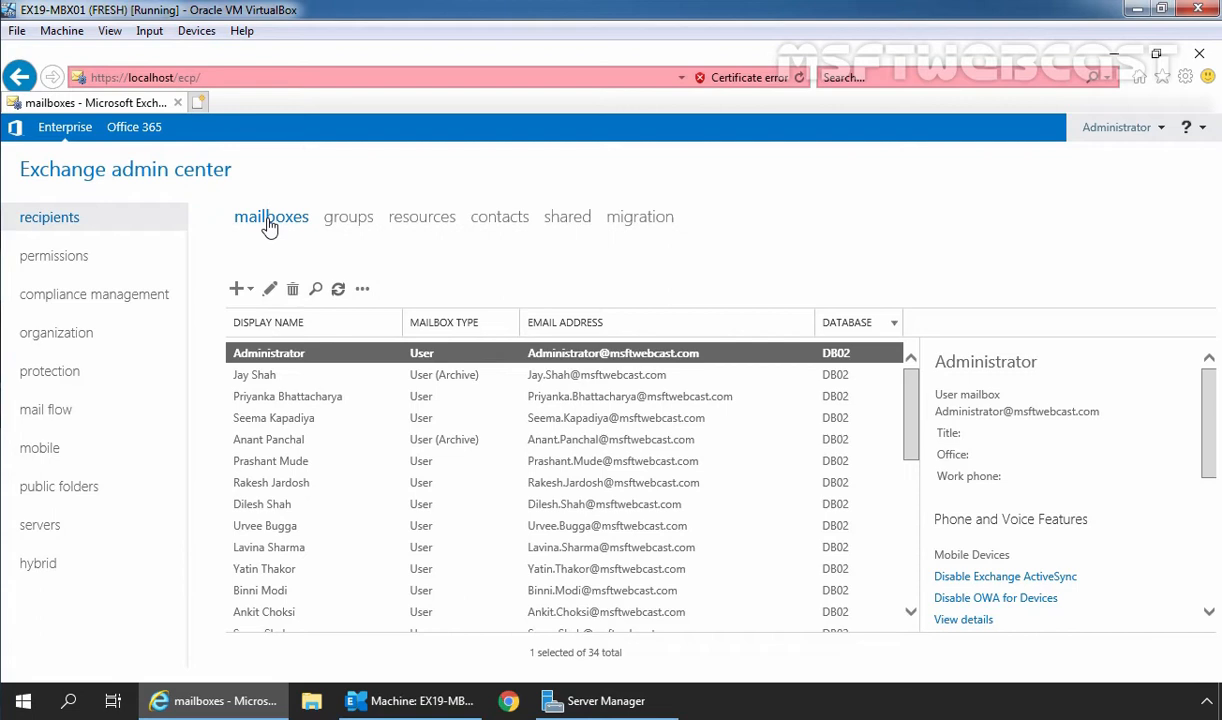
Edit the third mailbox in a maximized window showing its email address list.
{"action": "left_click", "coordinate": [283, 398]}
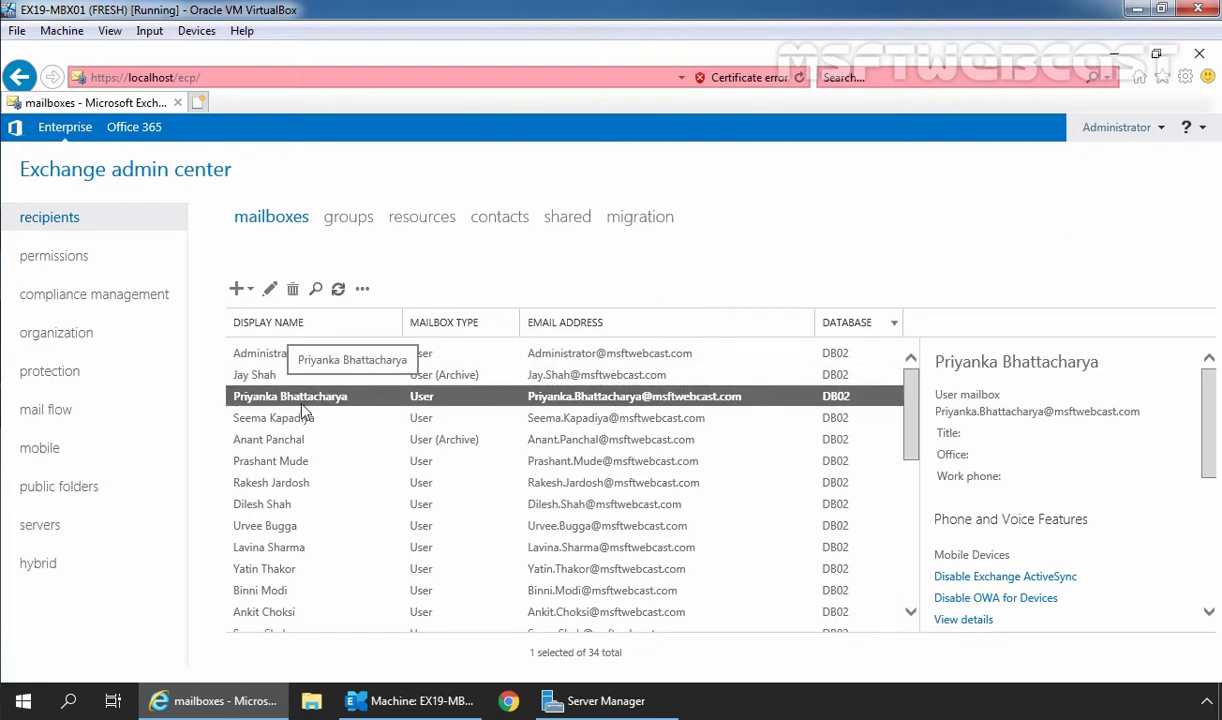
{"action": "left_click", "coordinate": [270, 290]}
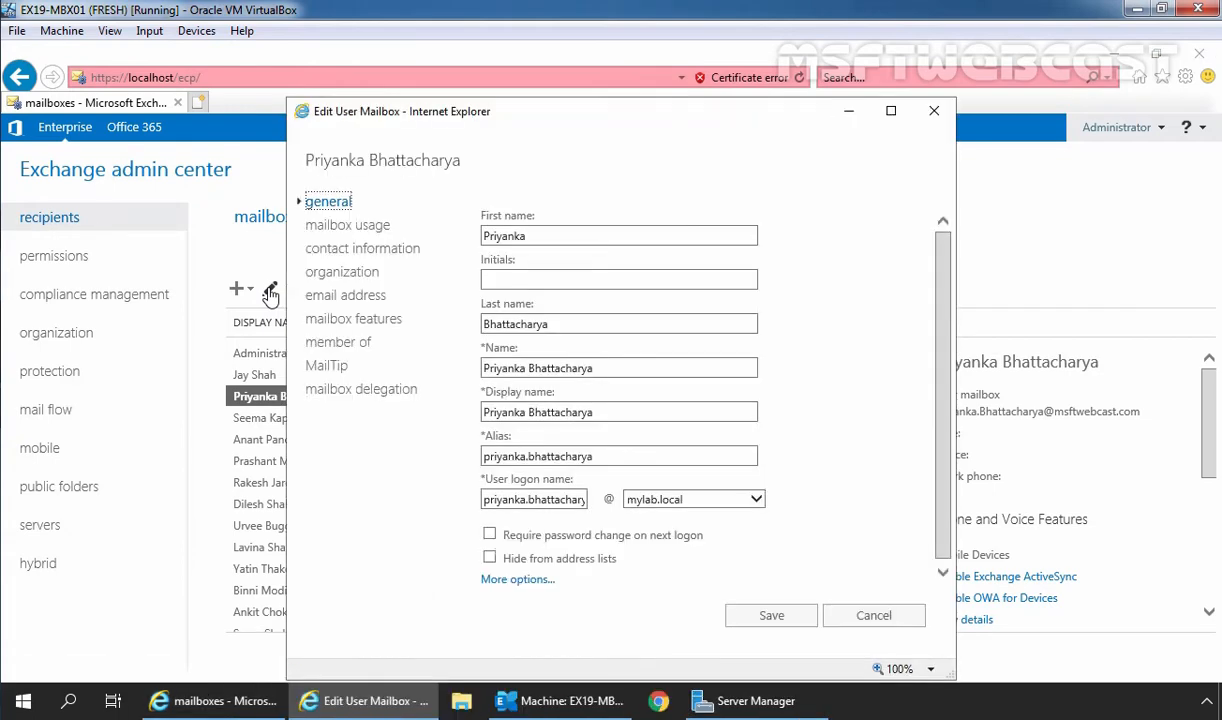
{"action": "left_click", "coordinate": [891, 111]}
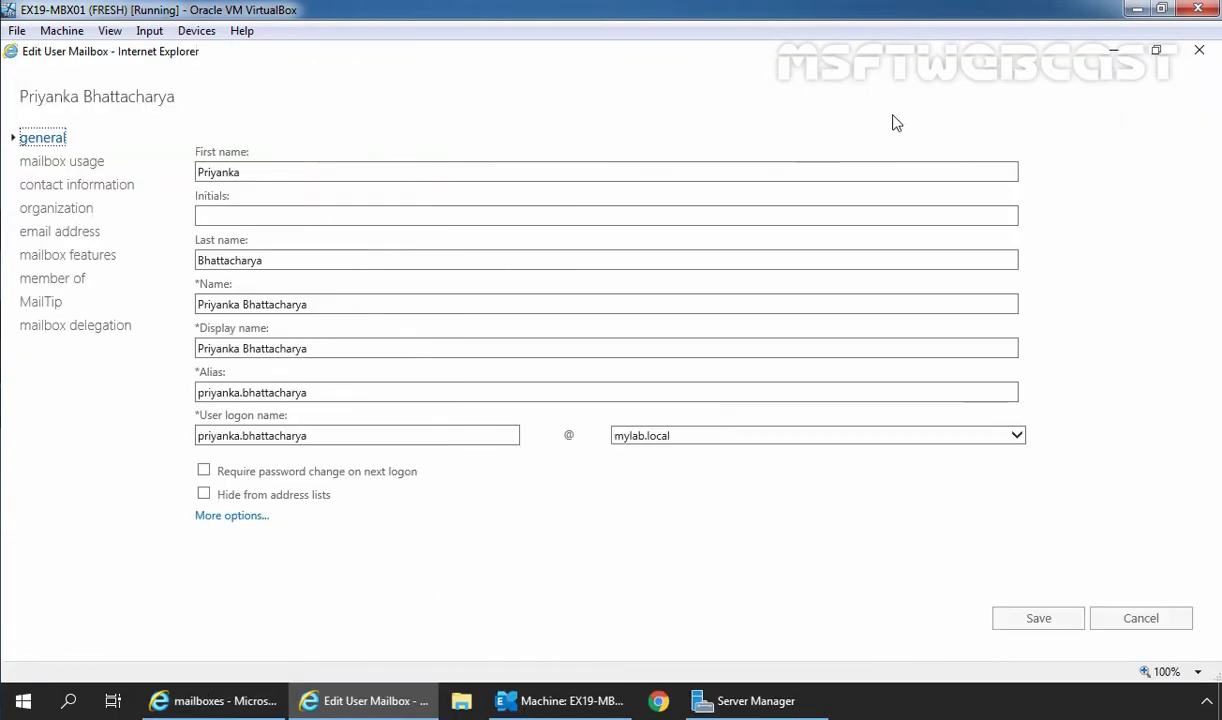
{"action": "left_click", "coordinate": [50, 234]}
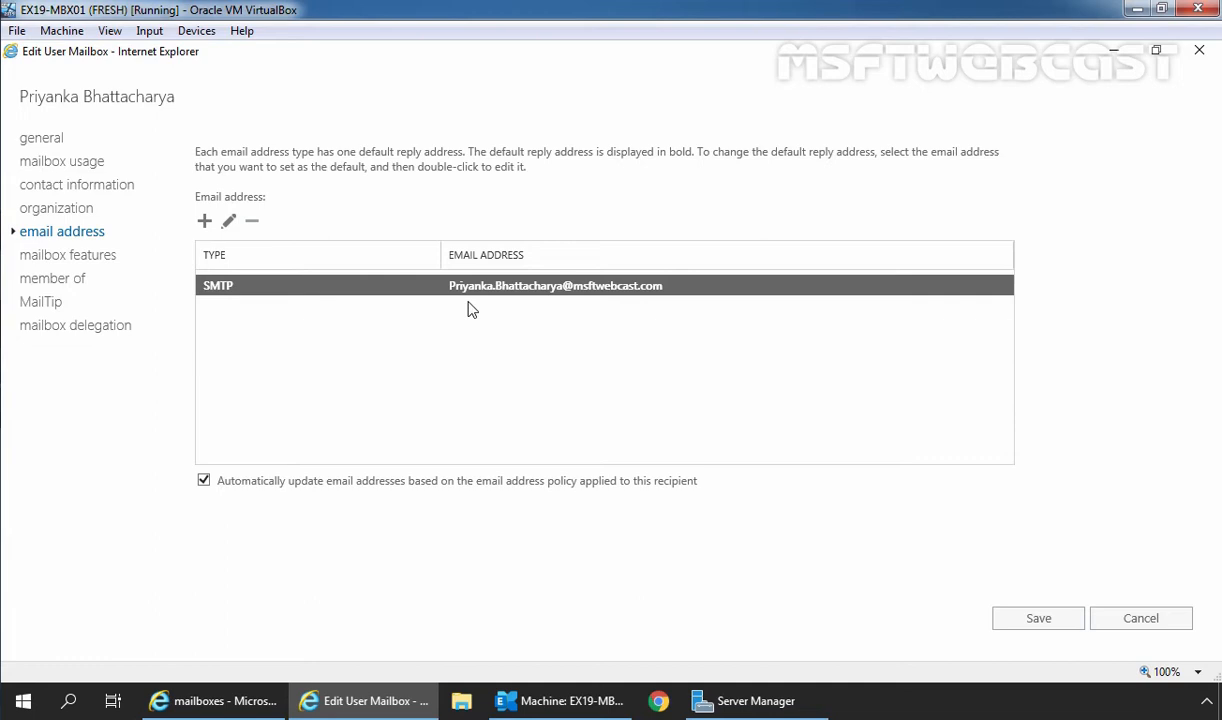
Add a new SMTP alias address on msftwebcast.com to the mailbox and save.
{"action": "left_click", "coordinate": [204, 222]}
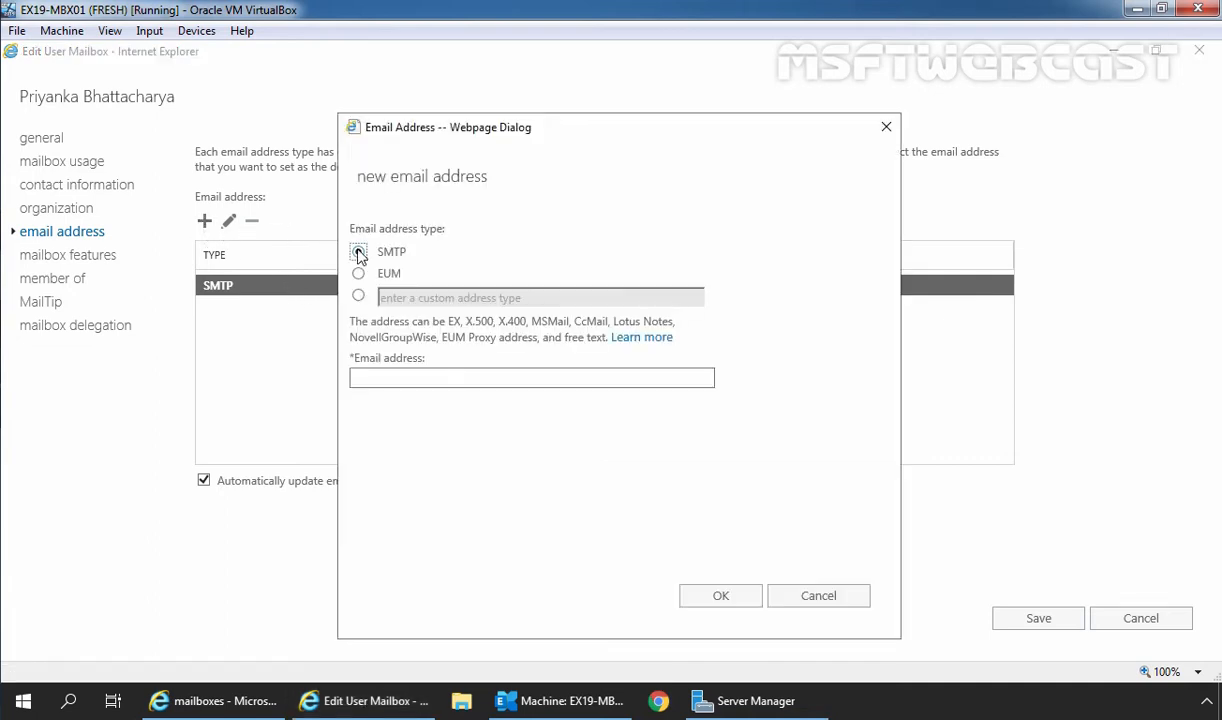
{"action": "left_click", "coordinate": [355, 254]}
{"action": "left_click", "coordinate": [381, 381]}
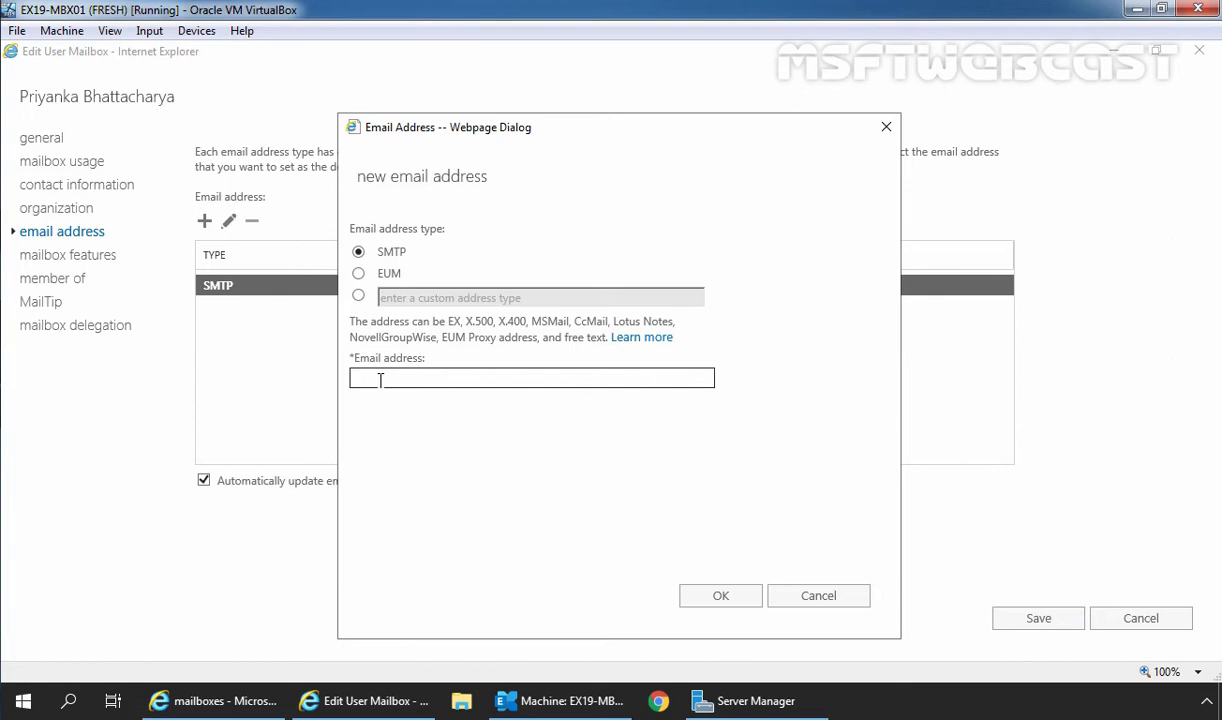
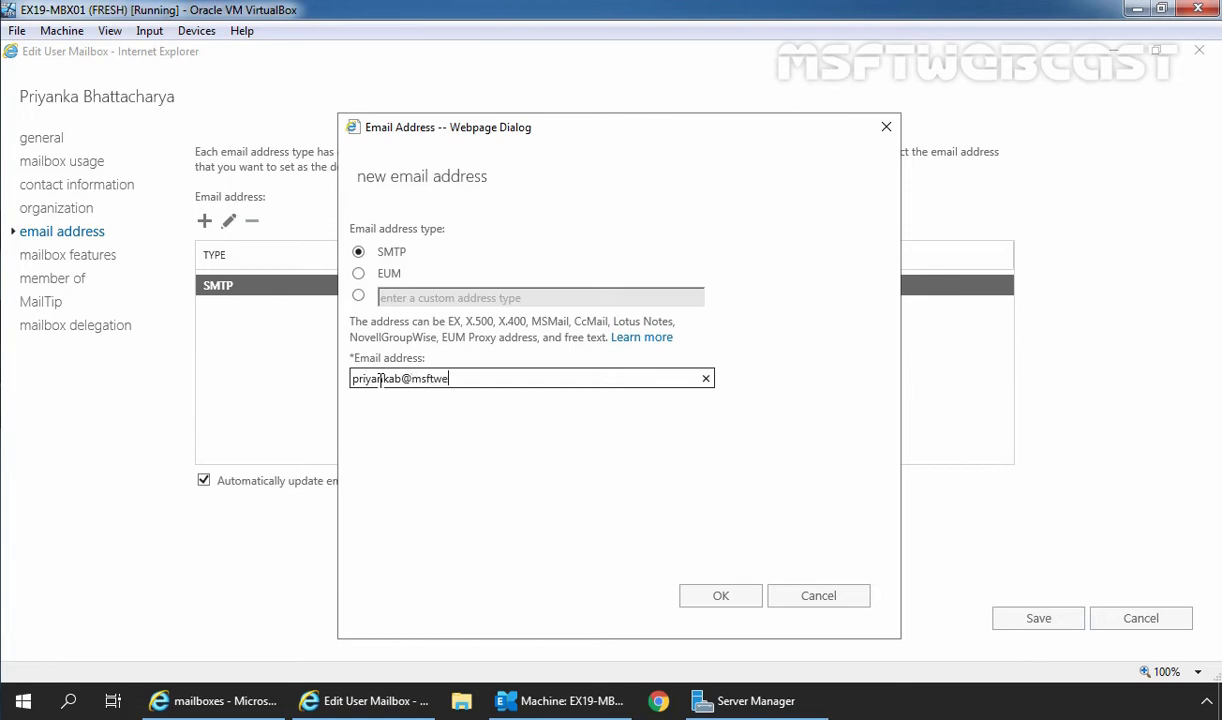
{"action": "left_click", "coordinate": [725, 599]}
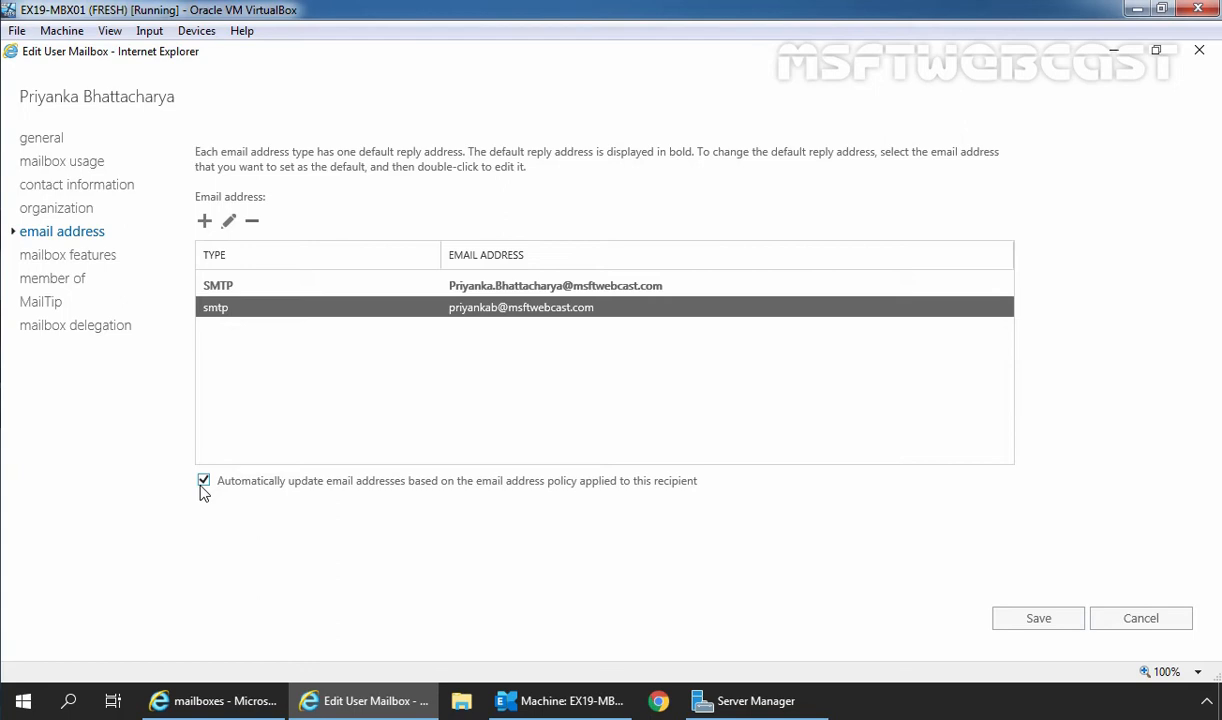
{"action": "left_click", "coordinate": [1038, 620]}
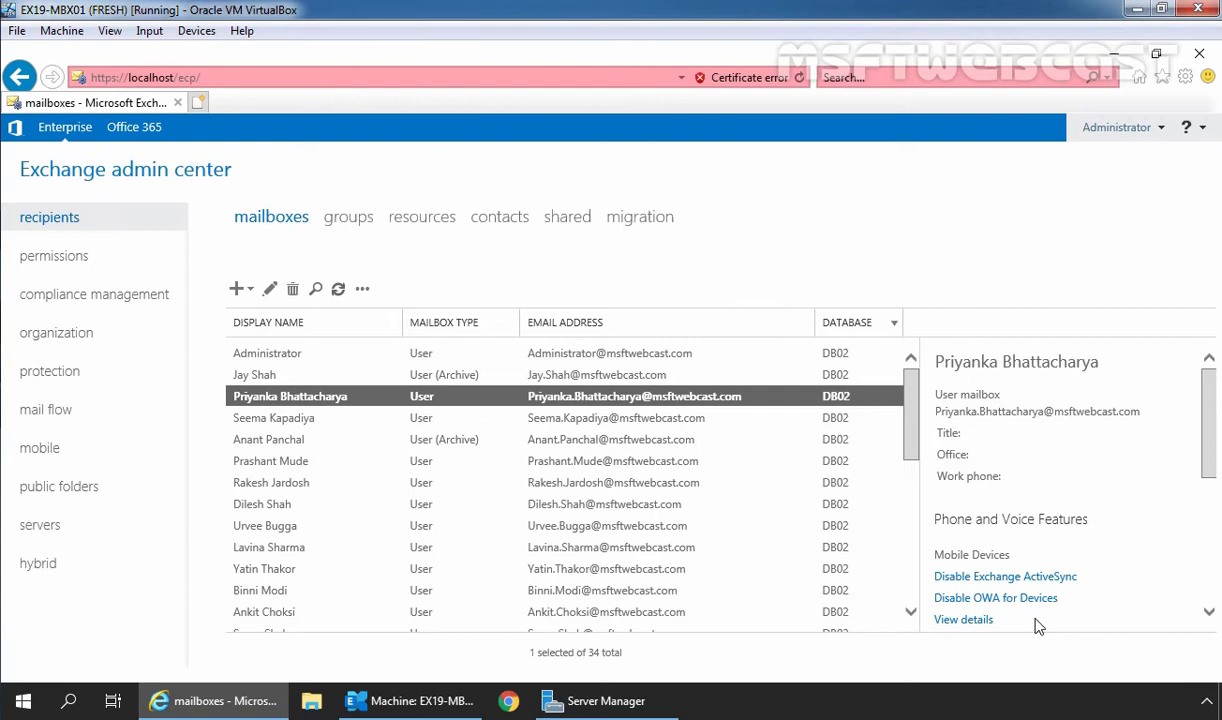
{"action": "left_click", "coordinate": [508, 702]}
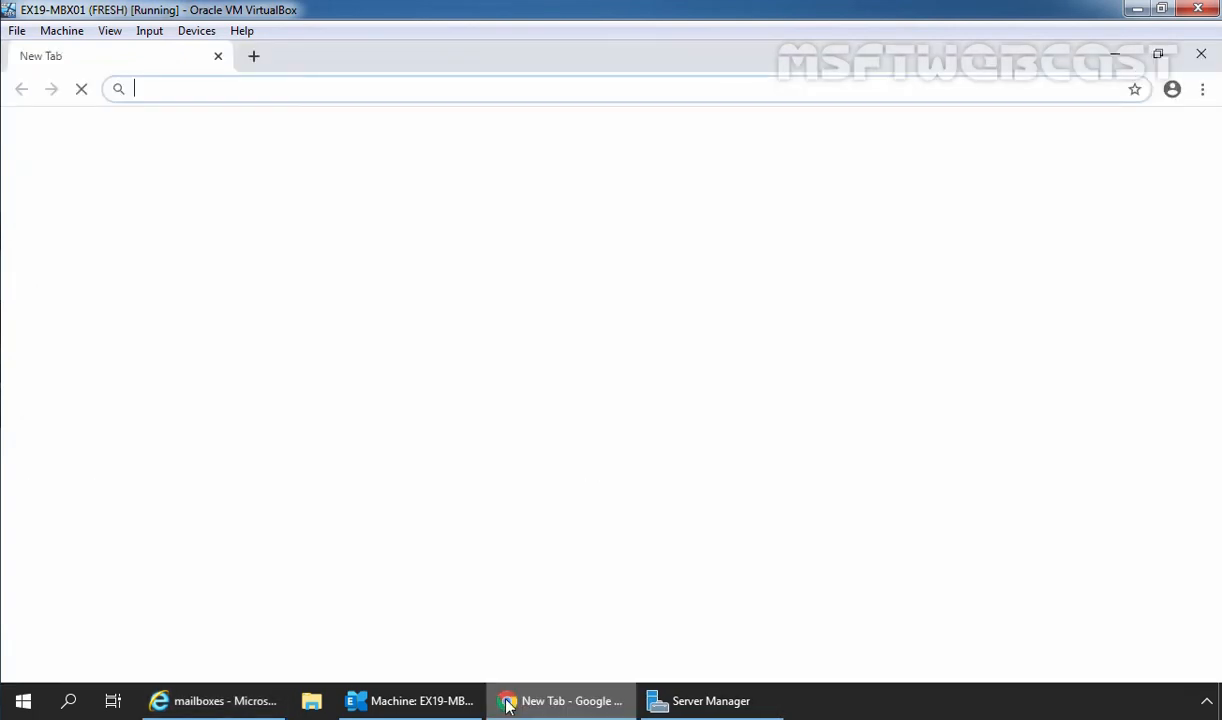
{"action": "type", "text": "htt"}
{"action": "key", "text": "Right"}
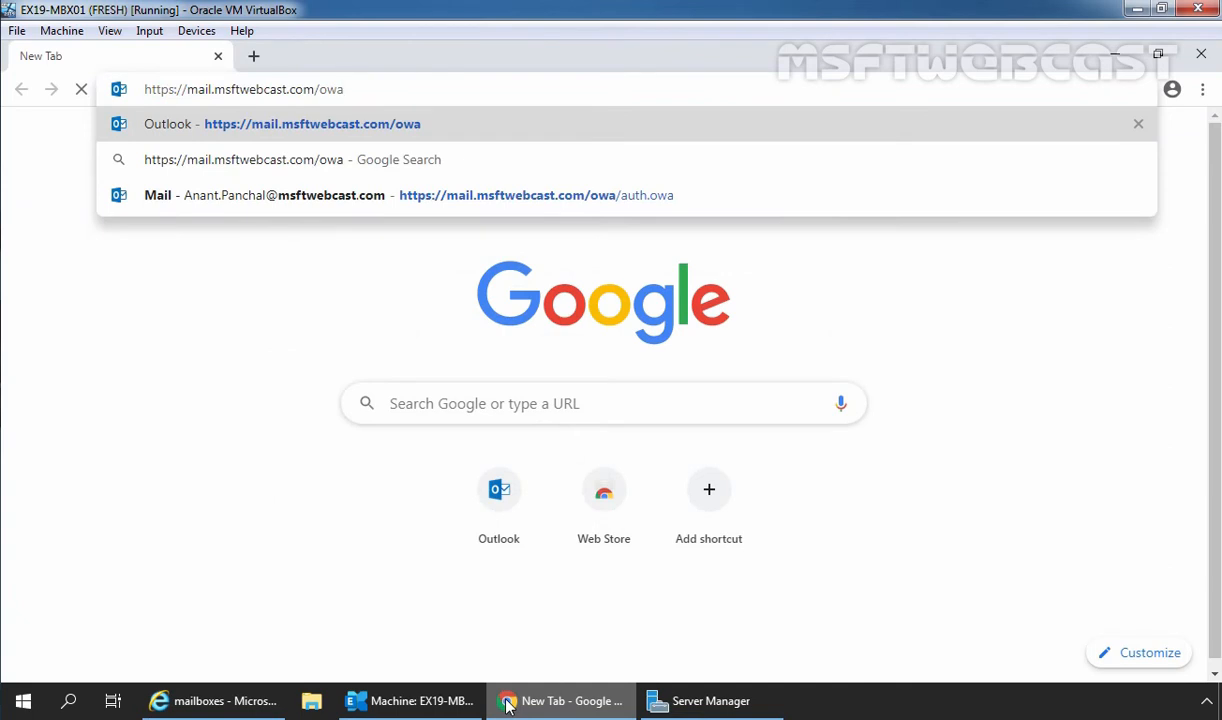
{"action": "key", "text": "Return"}
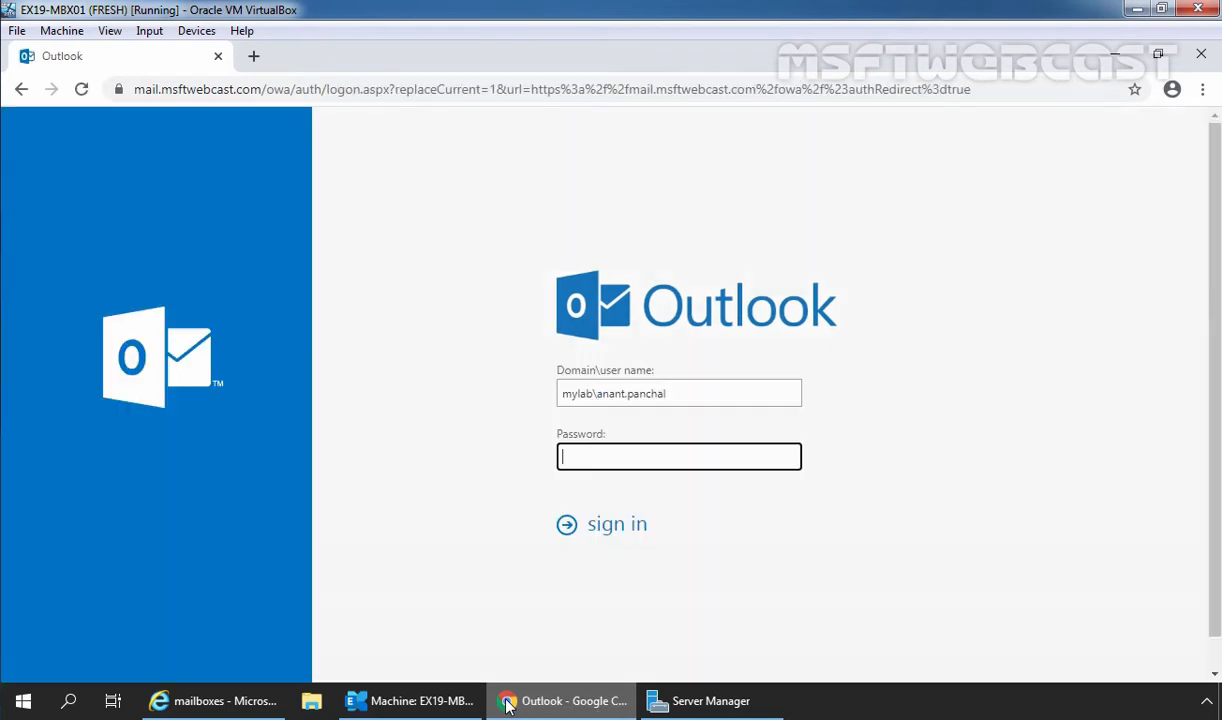
{"action": "type", "text": "*********"}
{"action": "key", "text": "Return"}
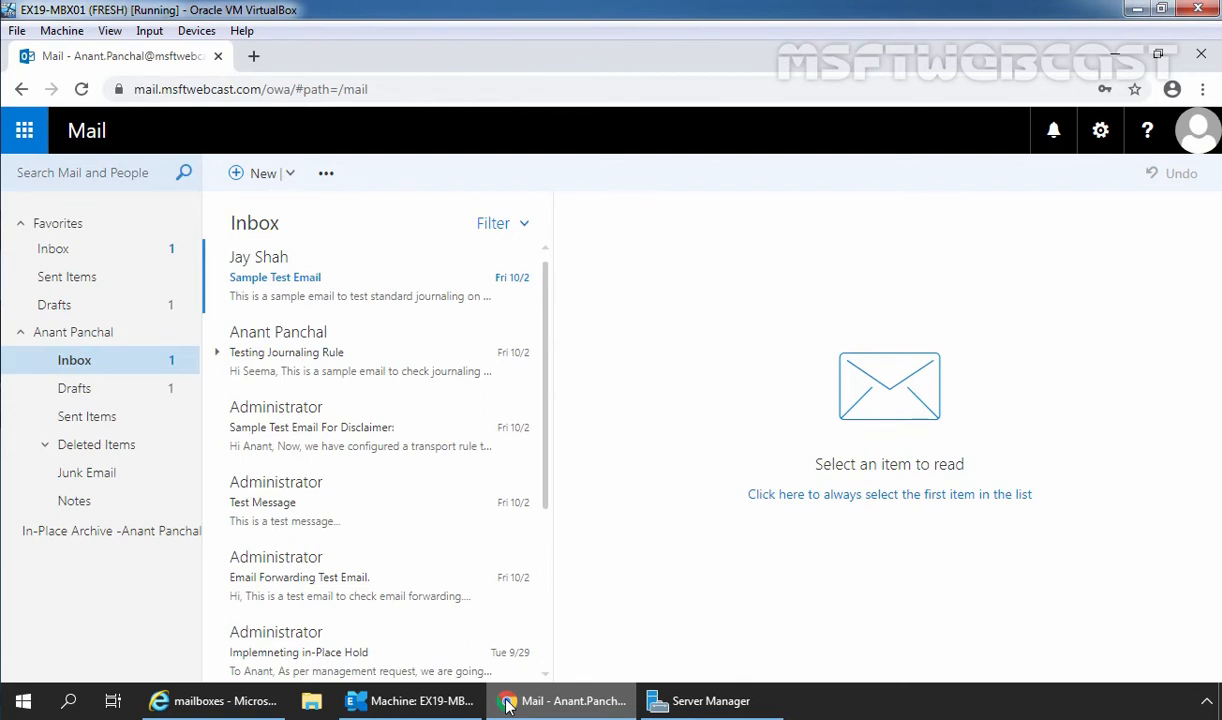
Send a 'Test Email Message' addressed to the new SMTP alias.
{"action": "left_click", "coordinate": [257, 176]}
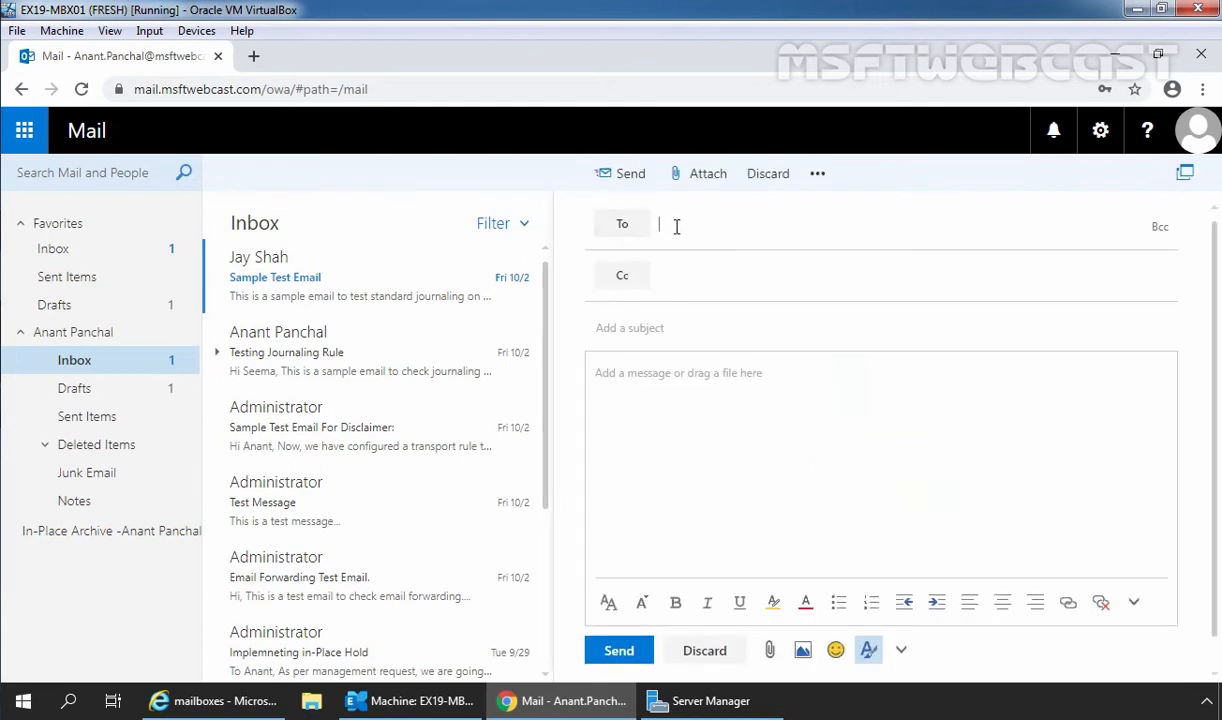
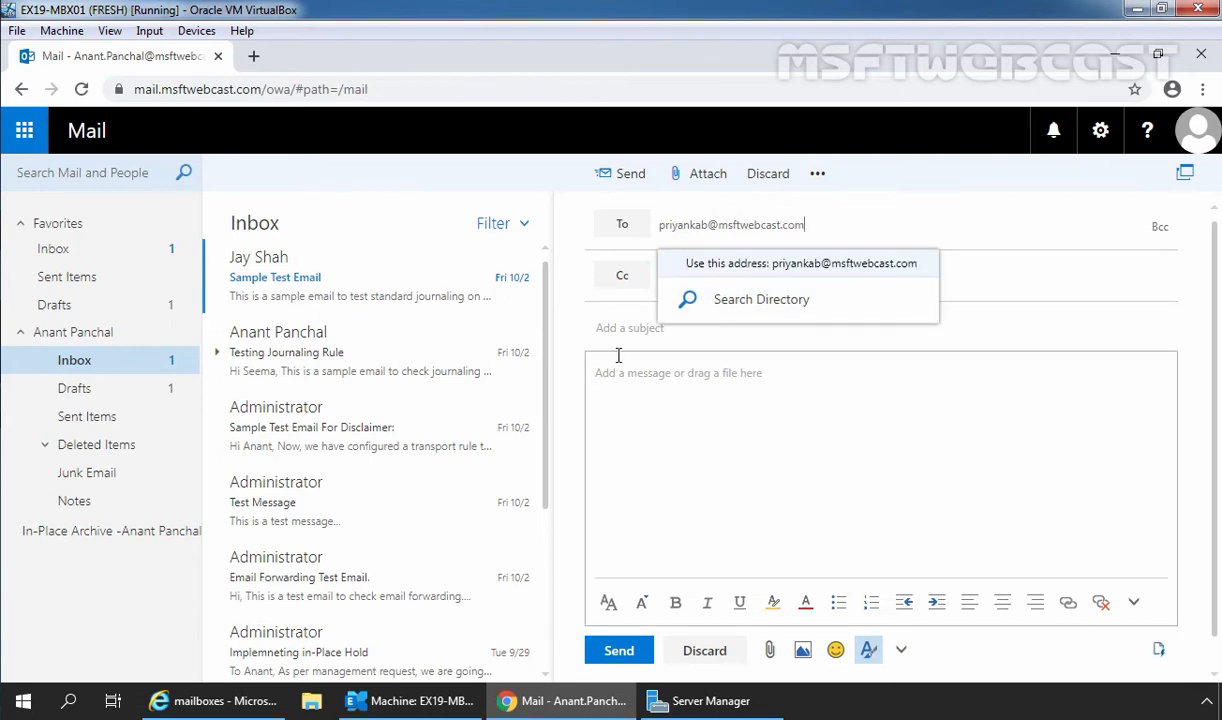
{"action": "key", "text": "Return"}
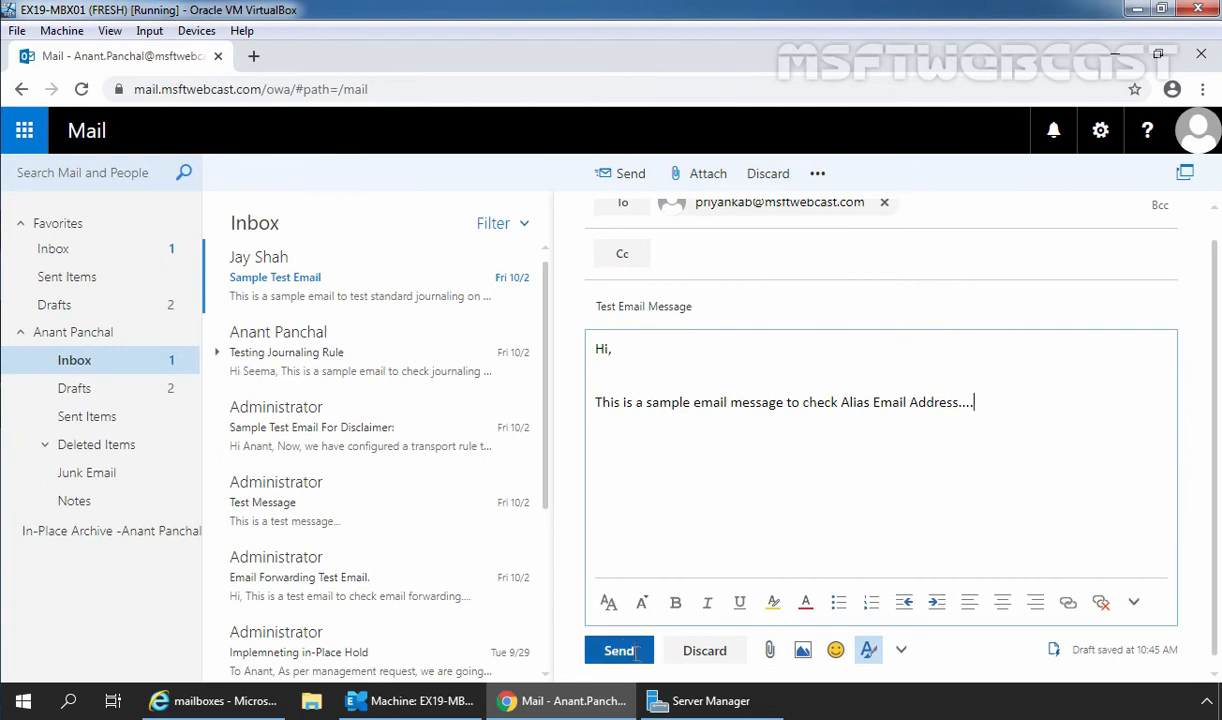
{"action": "left_click", "coordinate": [621, 652]}
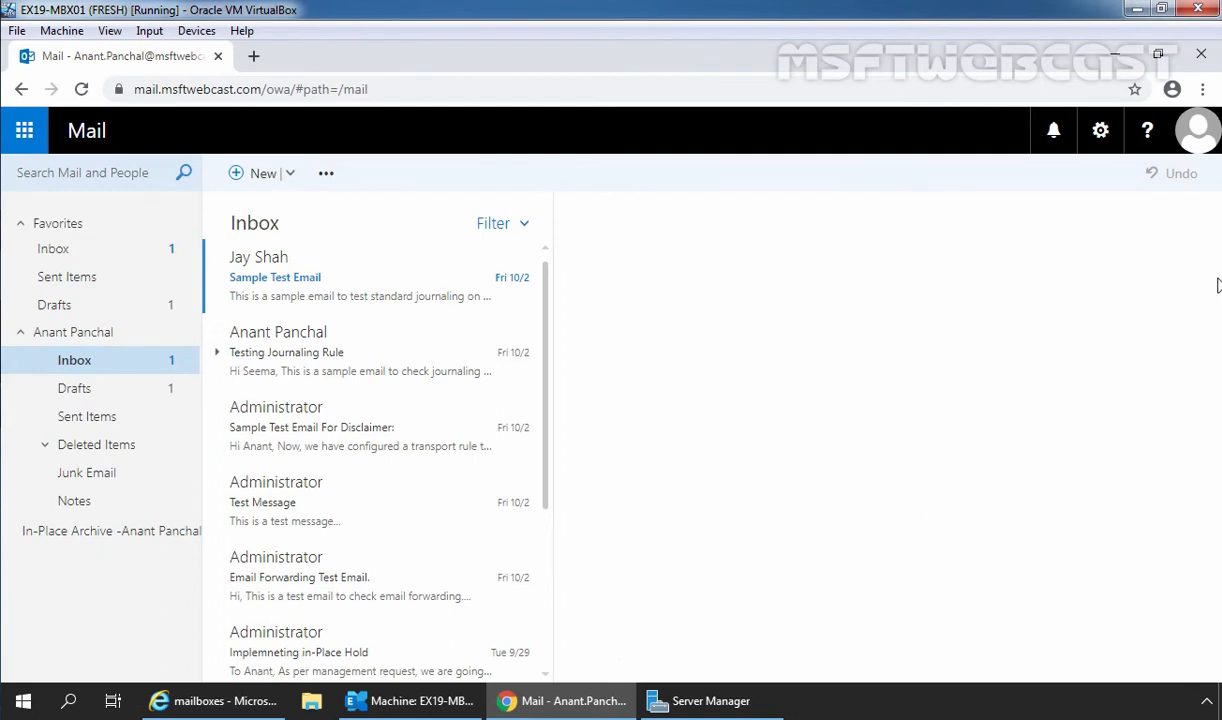
Sign out and sign back in as the alias owner with their username and password.
{"action": "left_click", "coordinate": [1197, 131]}
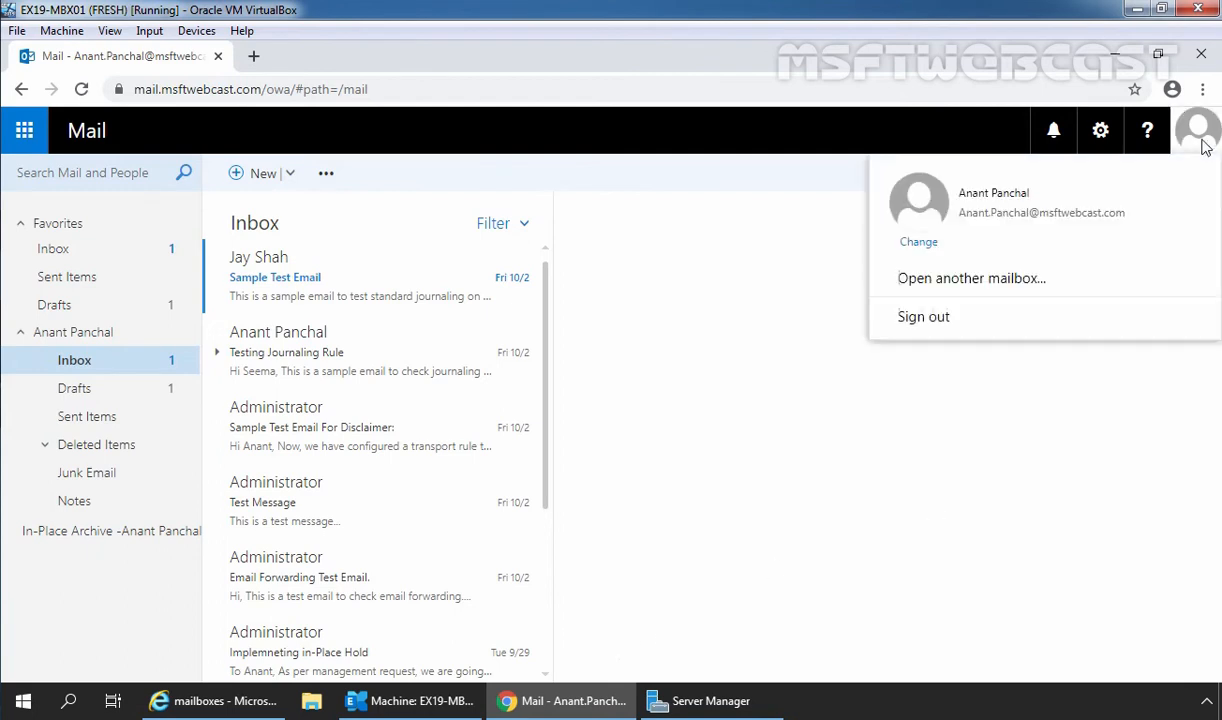
{"action": "left_click", "coordinate": [940, 322]}
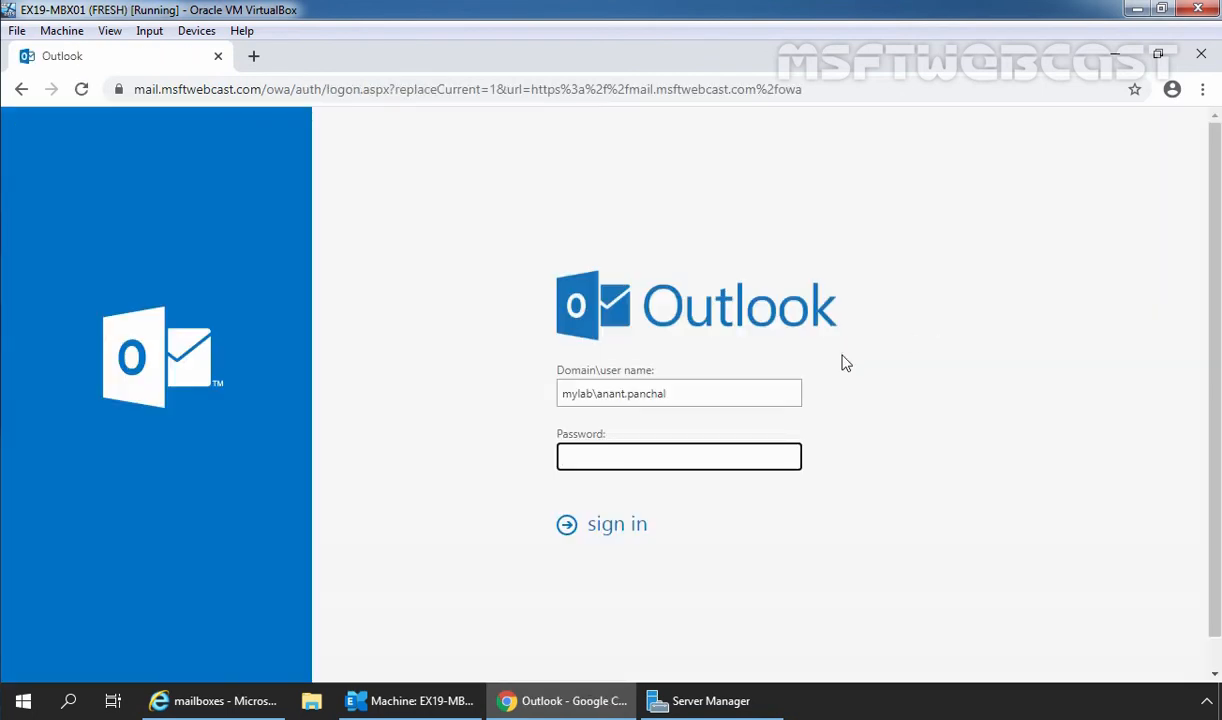
{"action": "left_click_drag", "start_coordinate": [597, 394], "coordinate": [717, 398]}
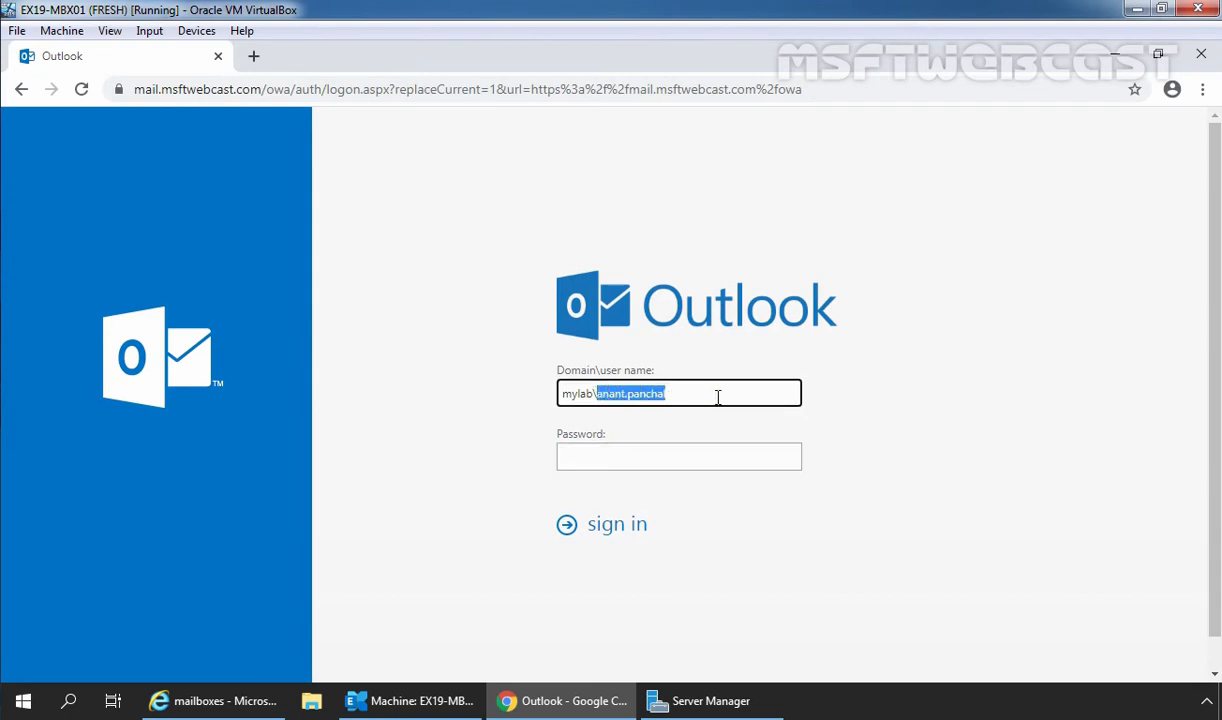
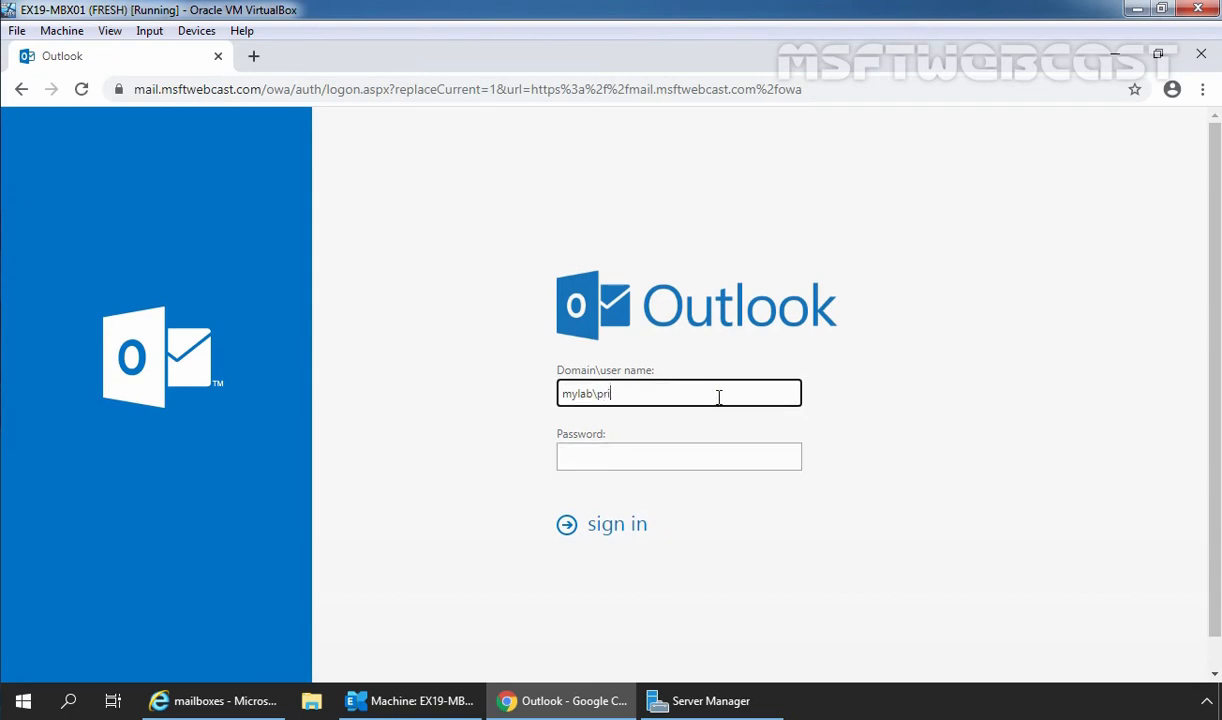
{"action": "key", "text": "Tab"}
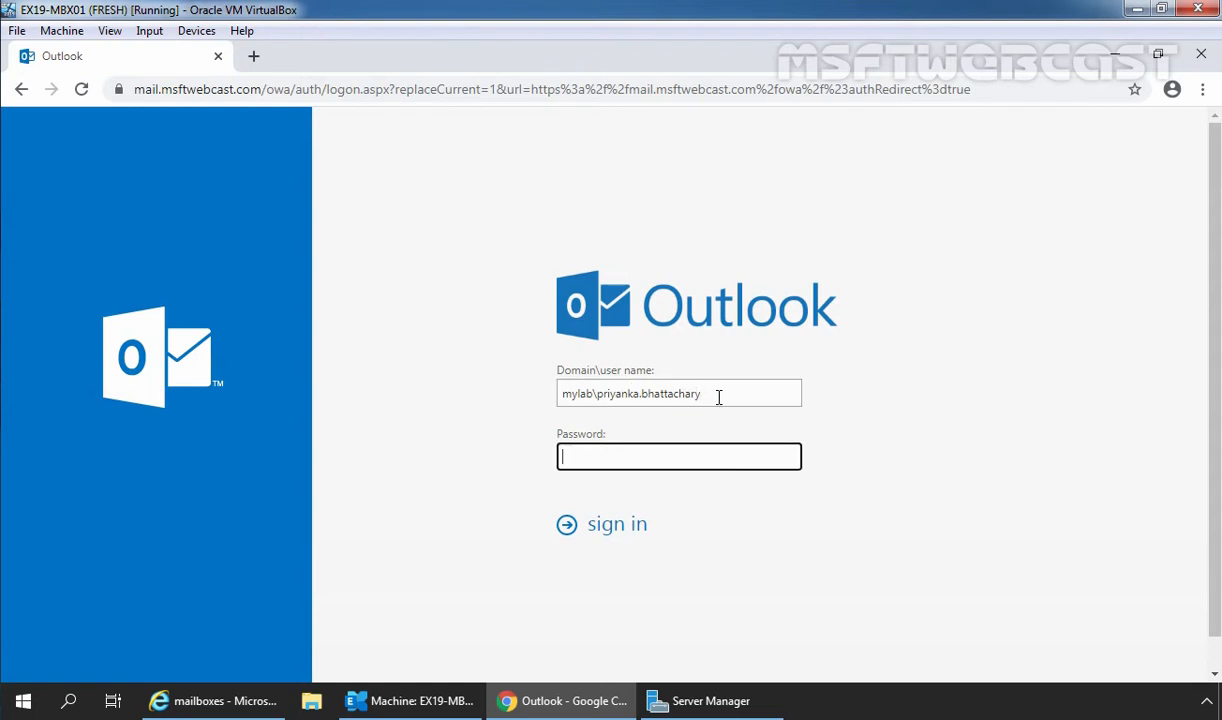
{"action": "type", "text": "p@ssw0rd"}
{"action": "key", "text": "Return"}
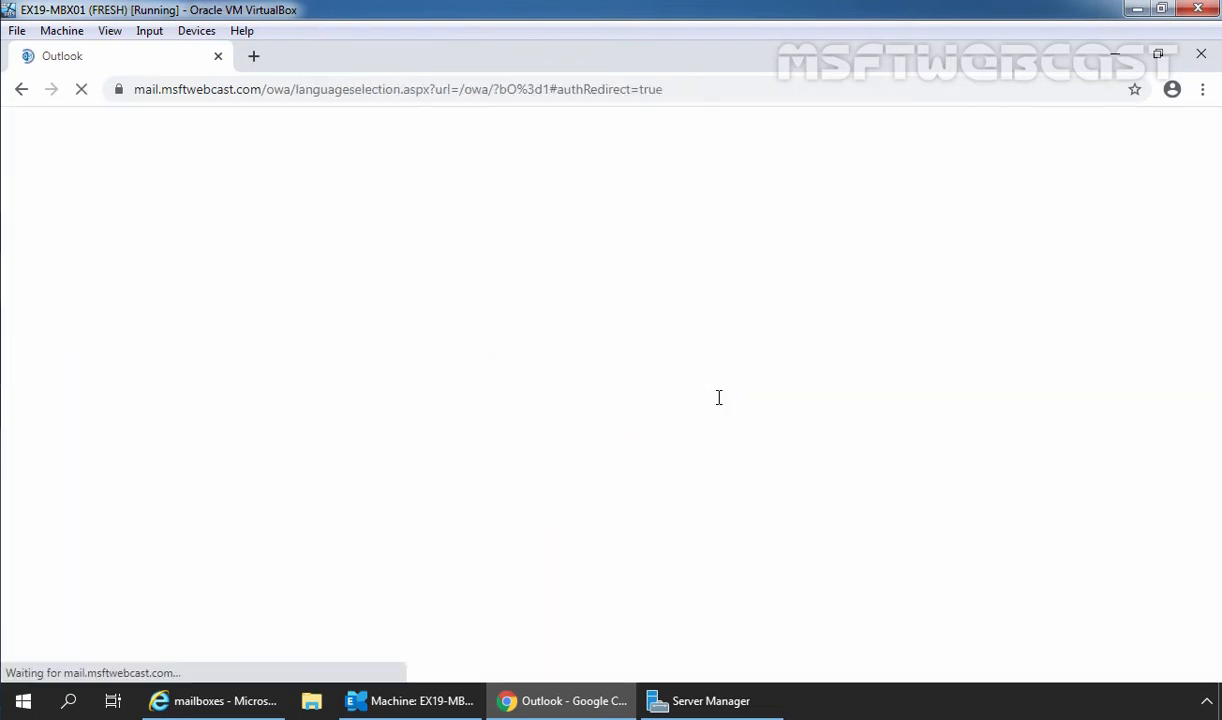
Choose time zone (UTC-08:00) Pacific Time (US & Canada) and save the settings.
{"action": "left_click", "coordinate": [726, 466]}
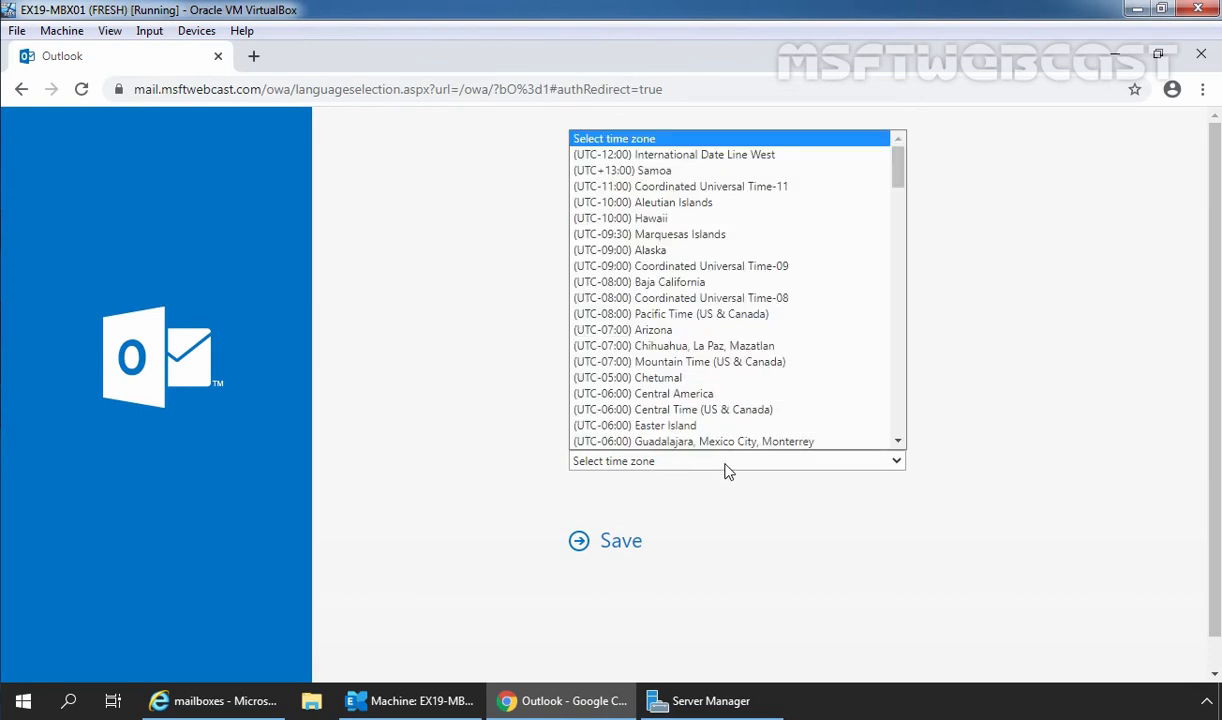
{"action": "scroll", "coordinate": [724, 420], "scroll_direction": "down", "scroll_amount": 1}
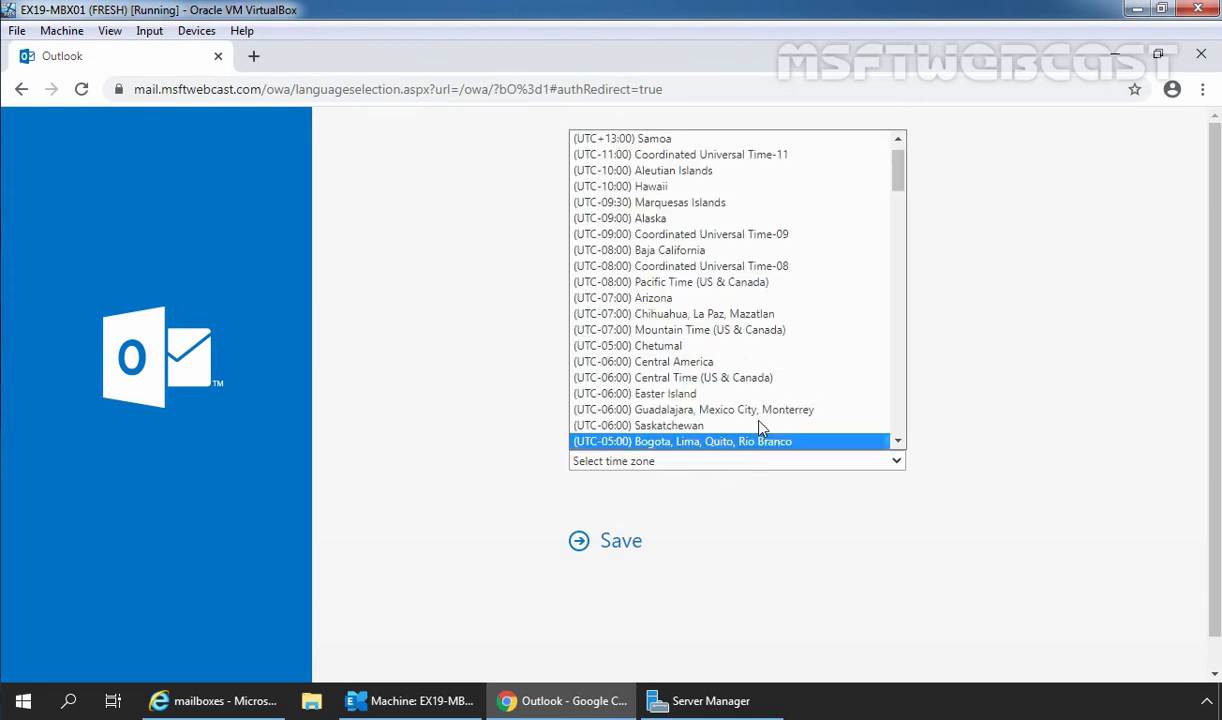
{"action": "left_click", "coordinate": [742, 282]}
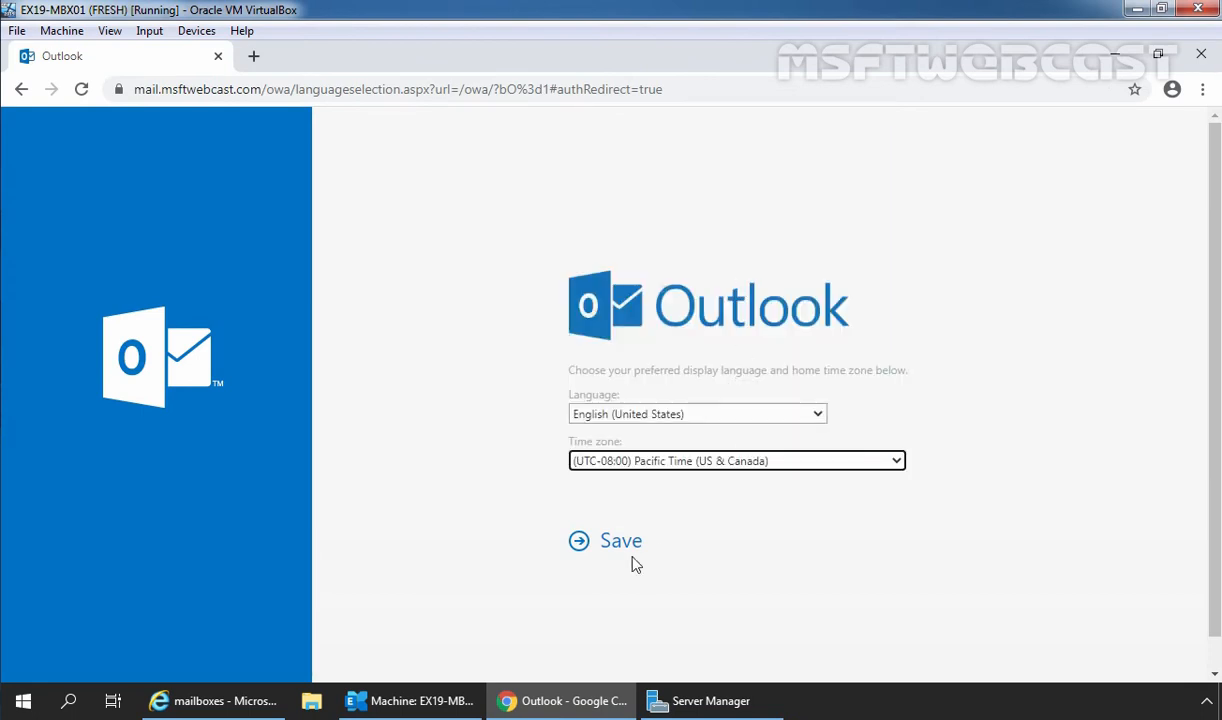
{"action": "left_click", "coordinate": [620, 545]}
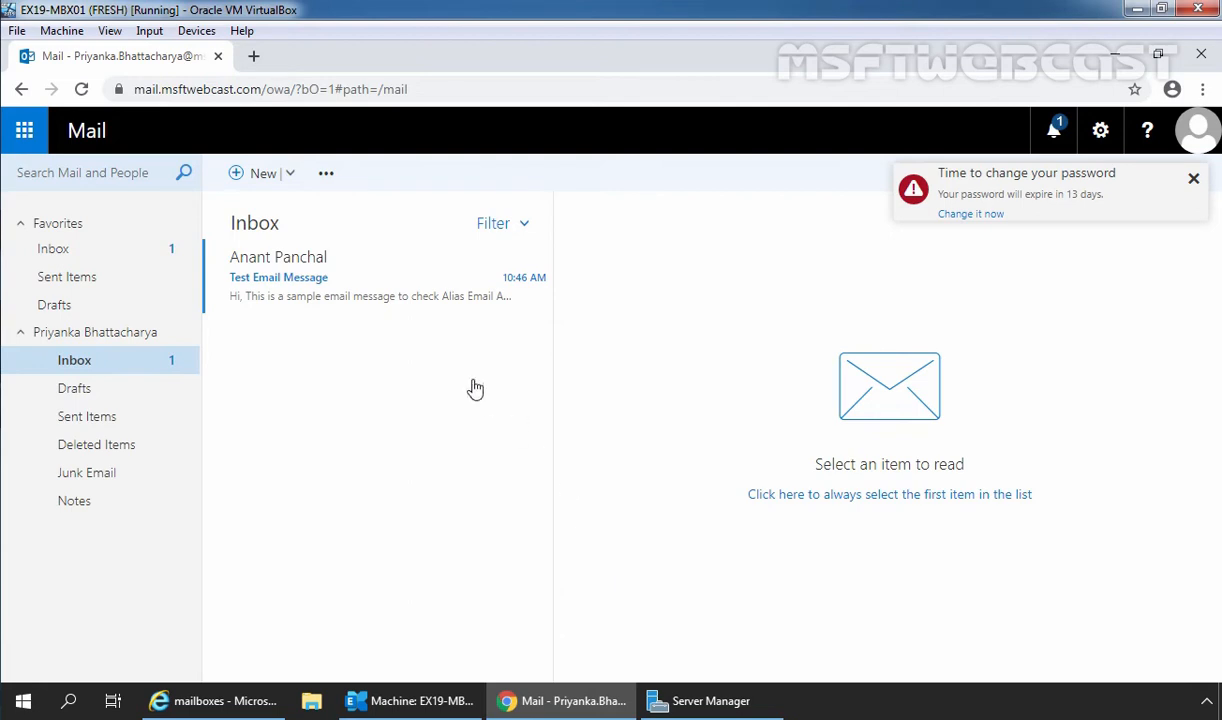
Open the received Test Email Message and highlight its first body sentence.
{"action": "left_click", "coordinate": [360, 293]}
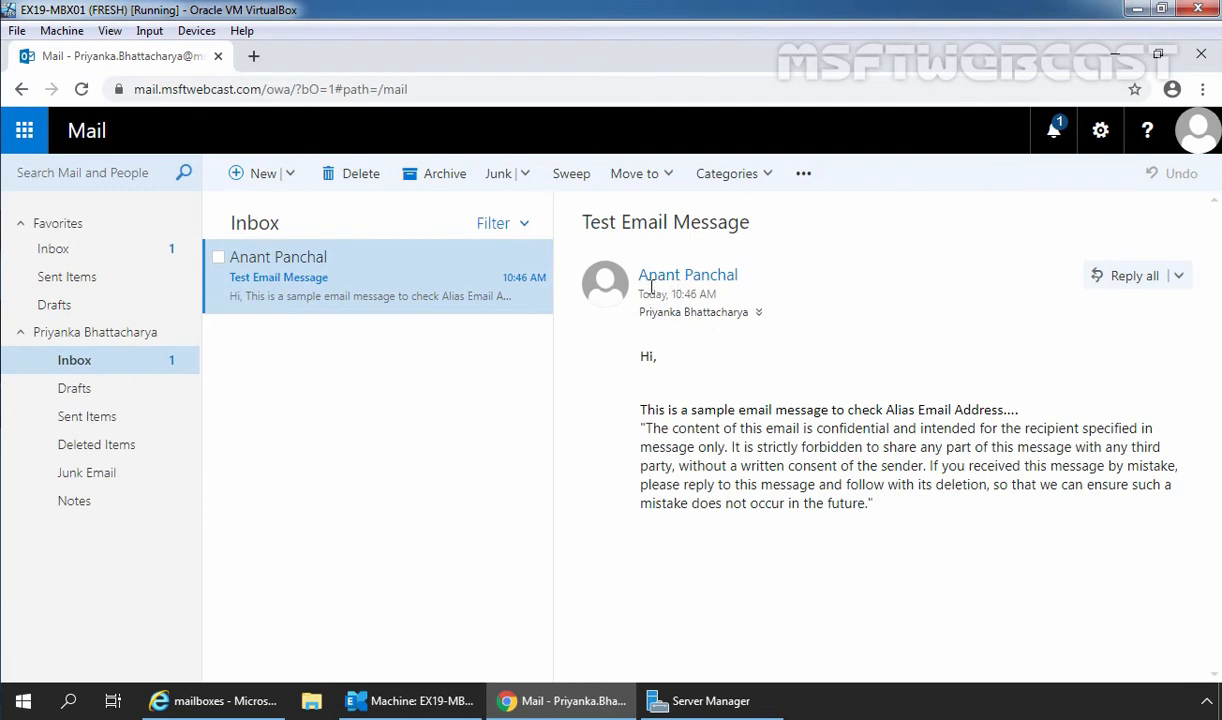
{"action": "left_click_drag", "start_coordinate": [636, 412], "coordinate": [1049, 413]}
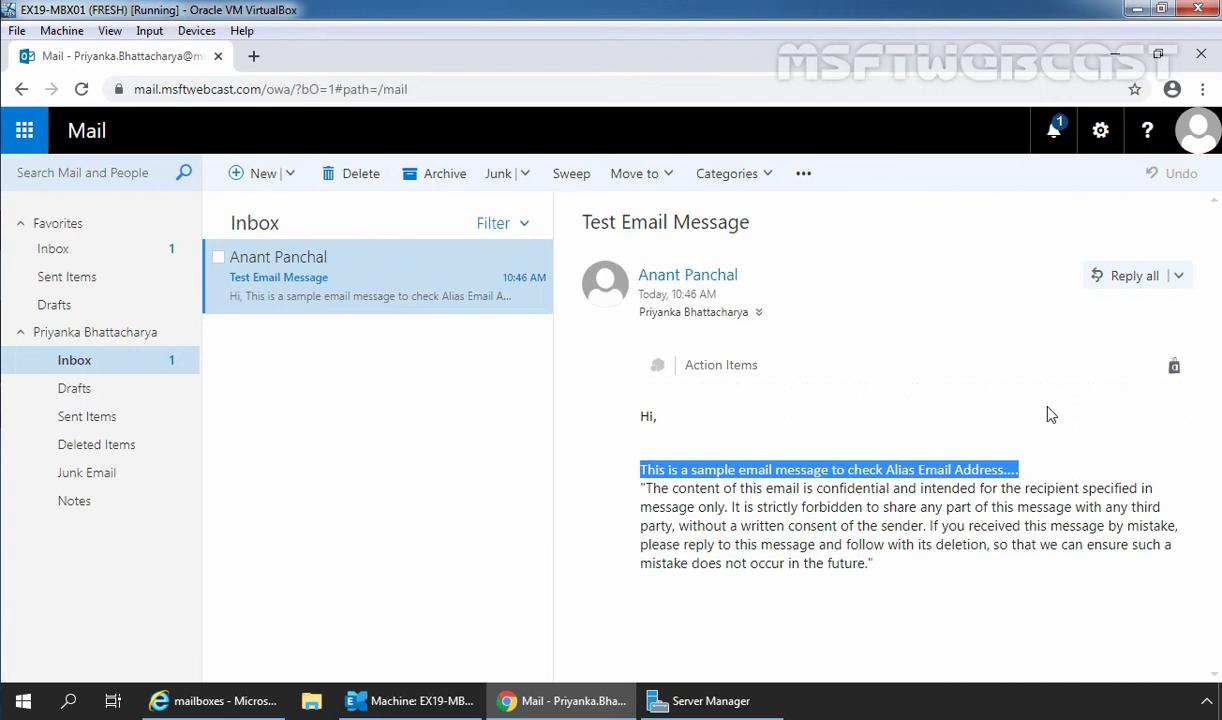
Start a Set-Mailbox -Identity command in the Exchange Management Shell.
{"action": "left_click", "coordinate": [425, 701]}
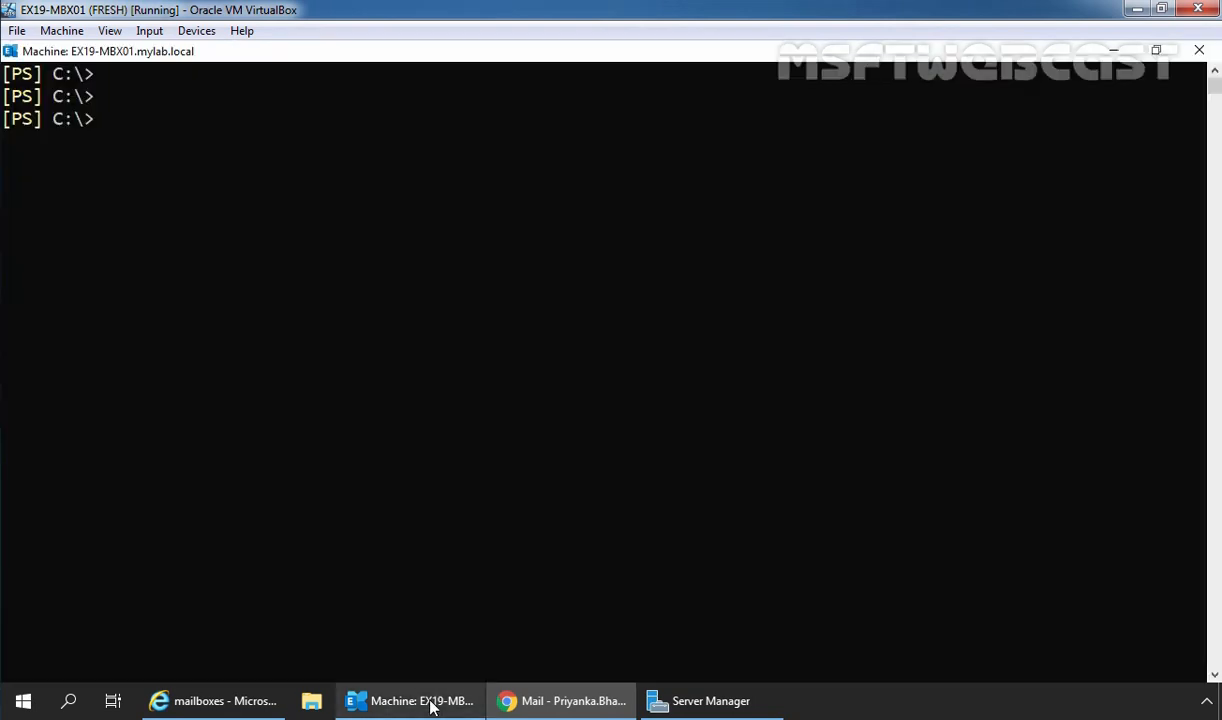
{"action": "key", "text": "Return"}
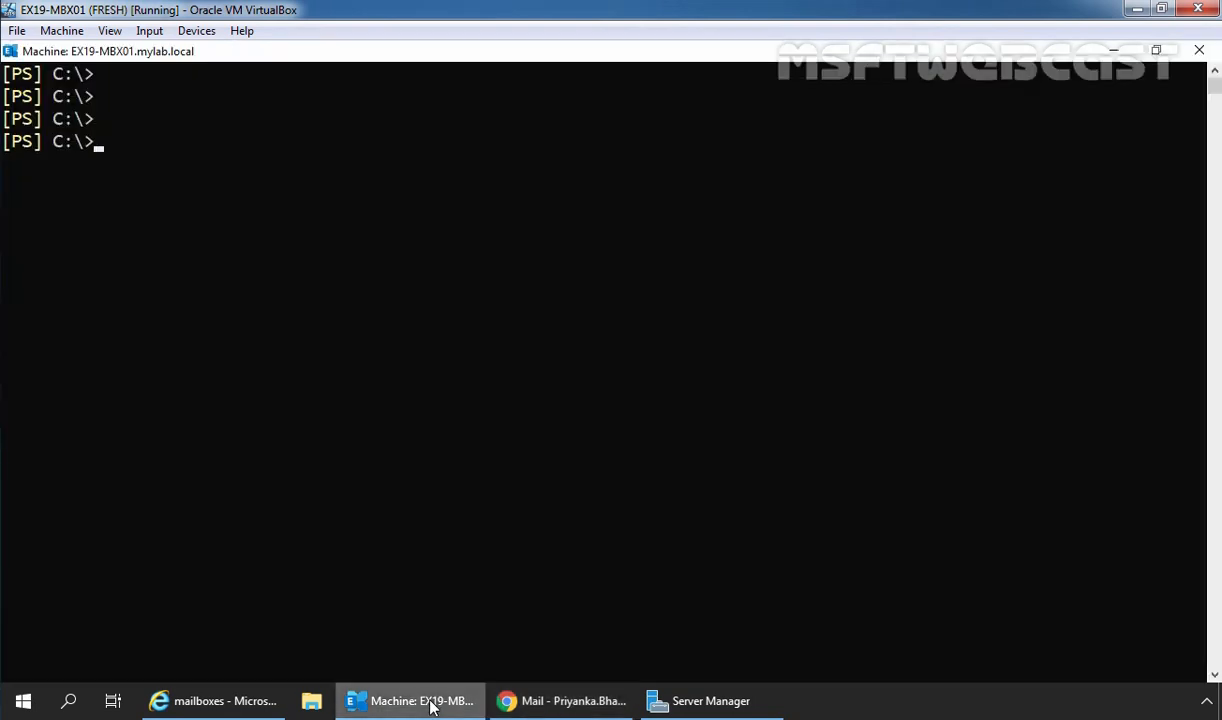
{"action": "type", "text": "set-mail"}
{"action": "key", "text": "Tab"}
{"action": "type", "text": "-i"}
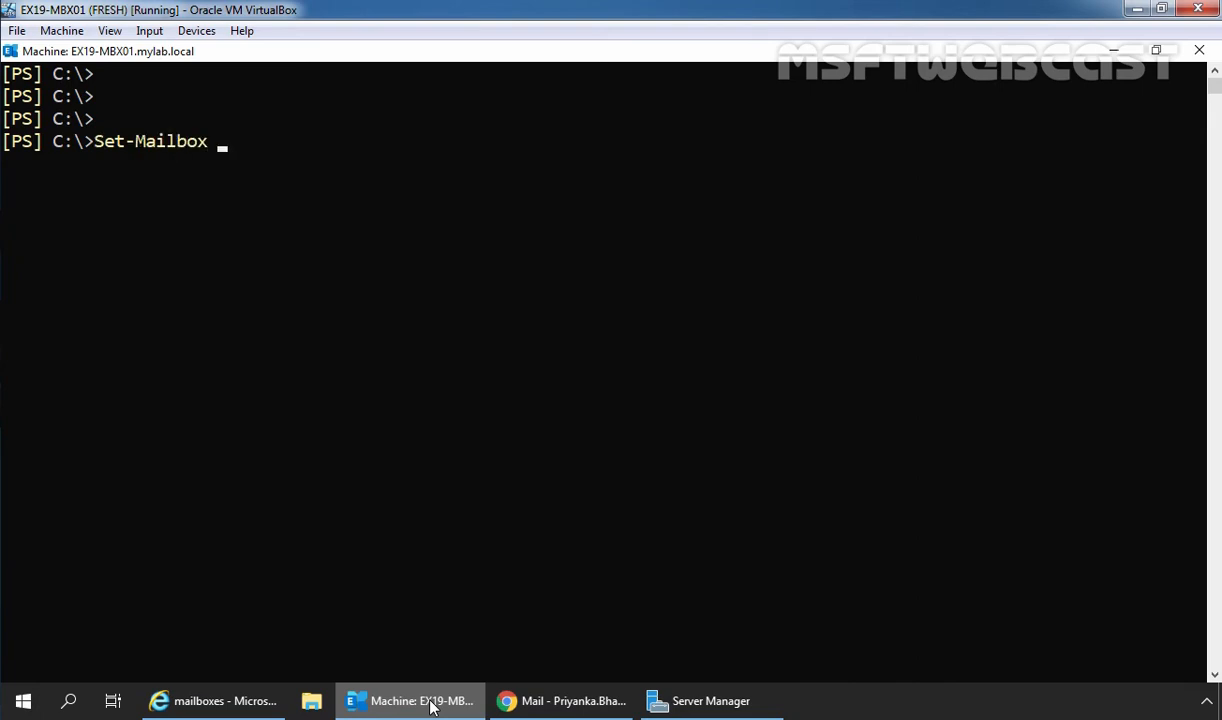
{"action": "type", "text": "d"}
{"action": "key", "text": "Tab"}
Find the target user in the name-sorted EAC mailbox list and enter their name as the identity.
{"action": "left_click", "coordinate": [215, 700]}
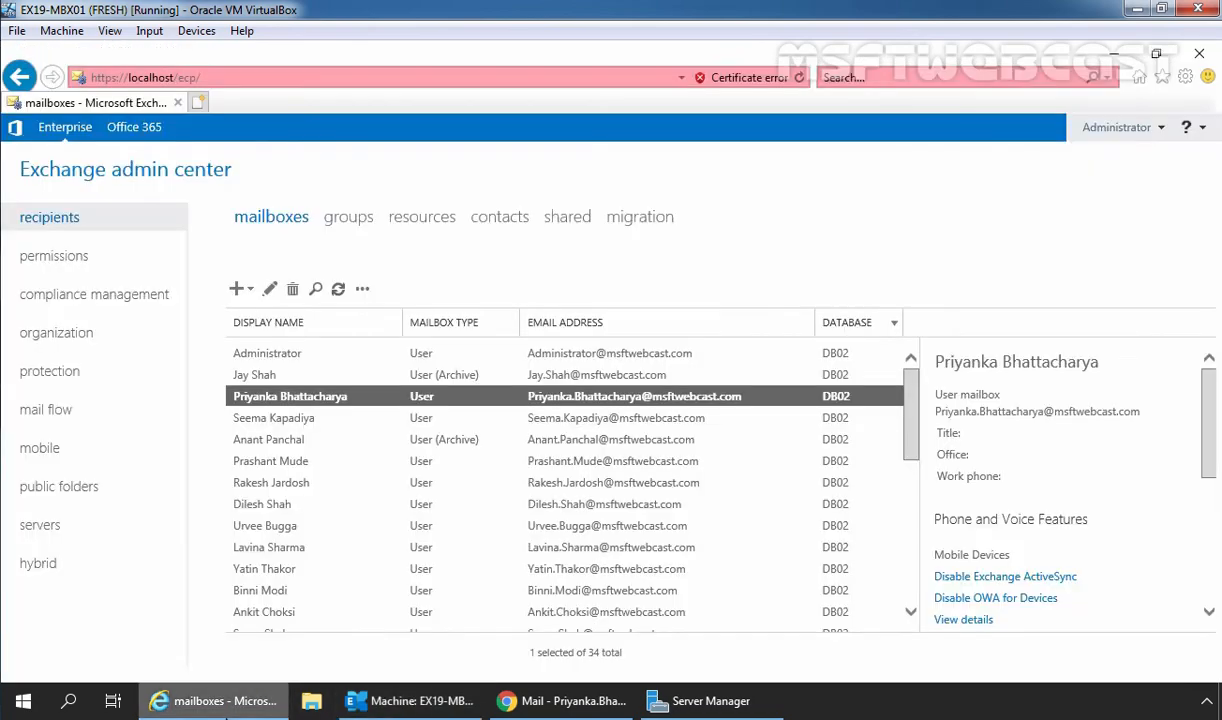
{"action": "left_click", "coordinate": [295, 323]}
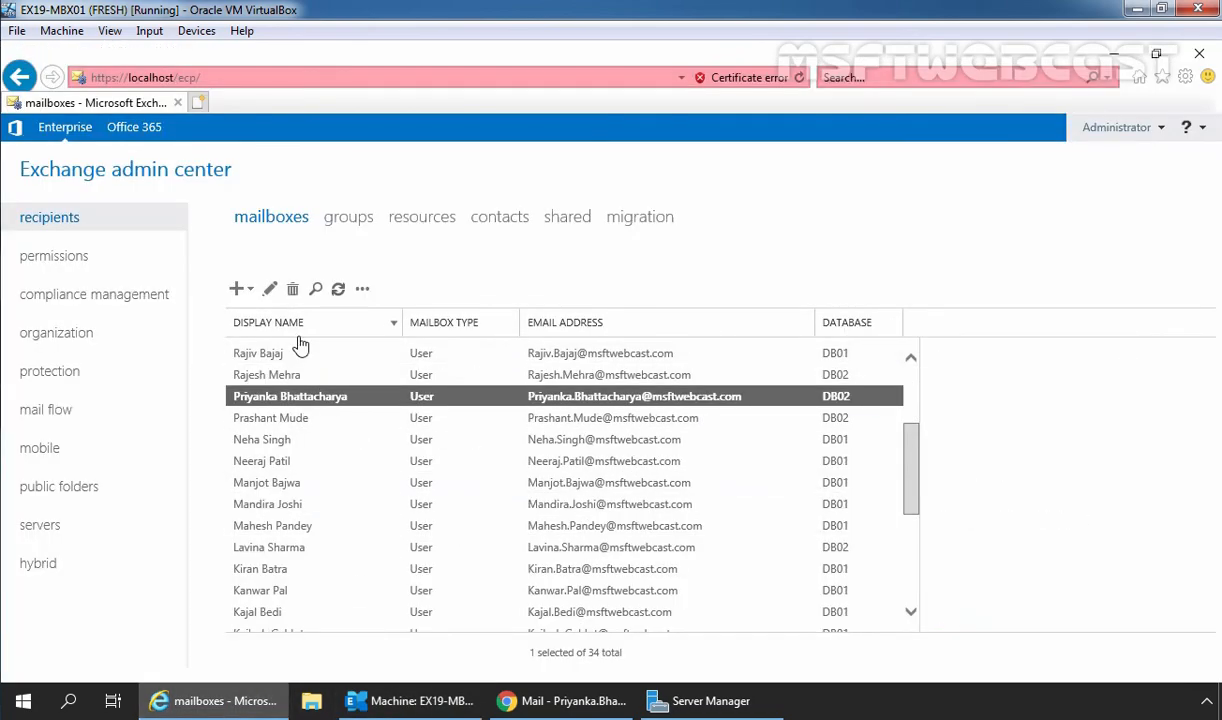
{"action": "scroll", "coordinate": [327, 420], "scroll_direction": "up", "scroll_amount": 3}
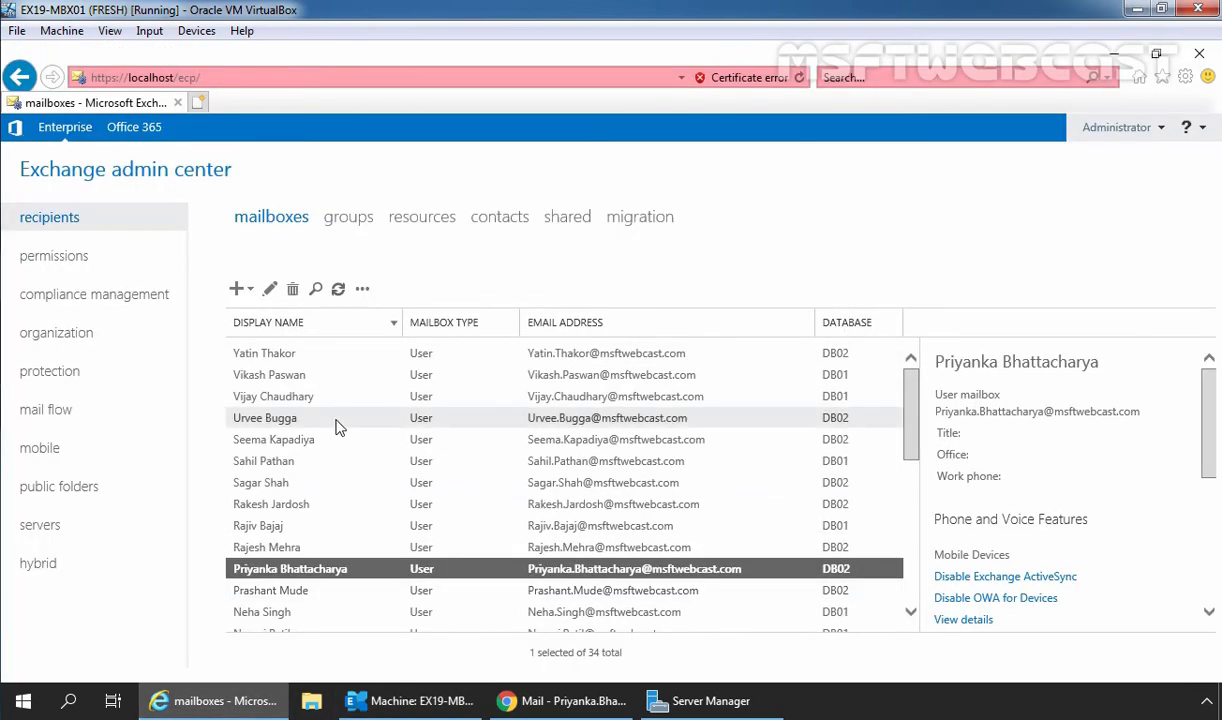
{"action": "left_click", "coordinate": [267, 358]}
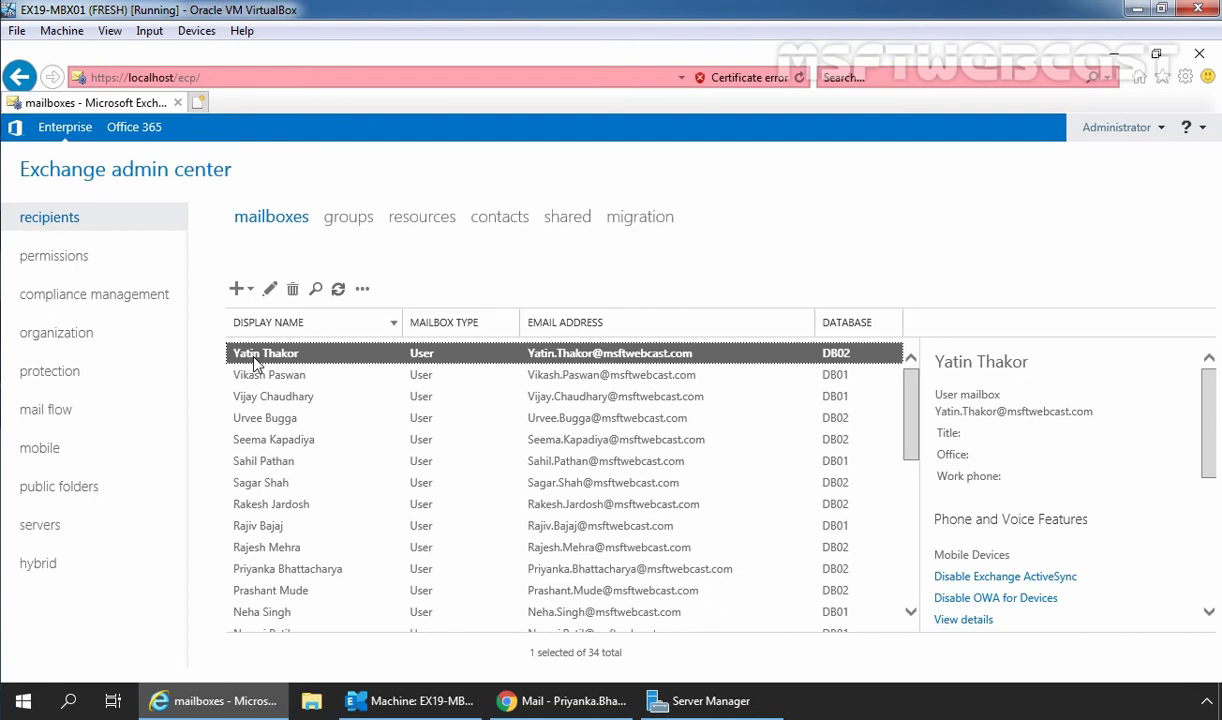
{"action": "key", "text": "alt+Tab"}
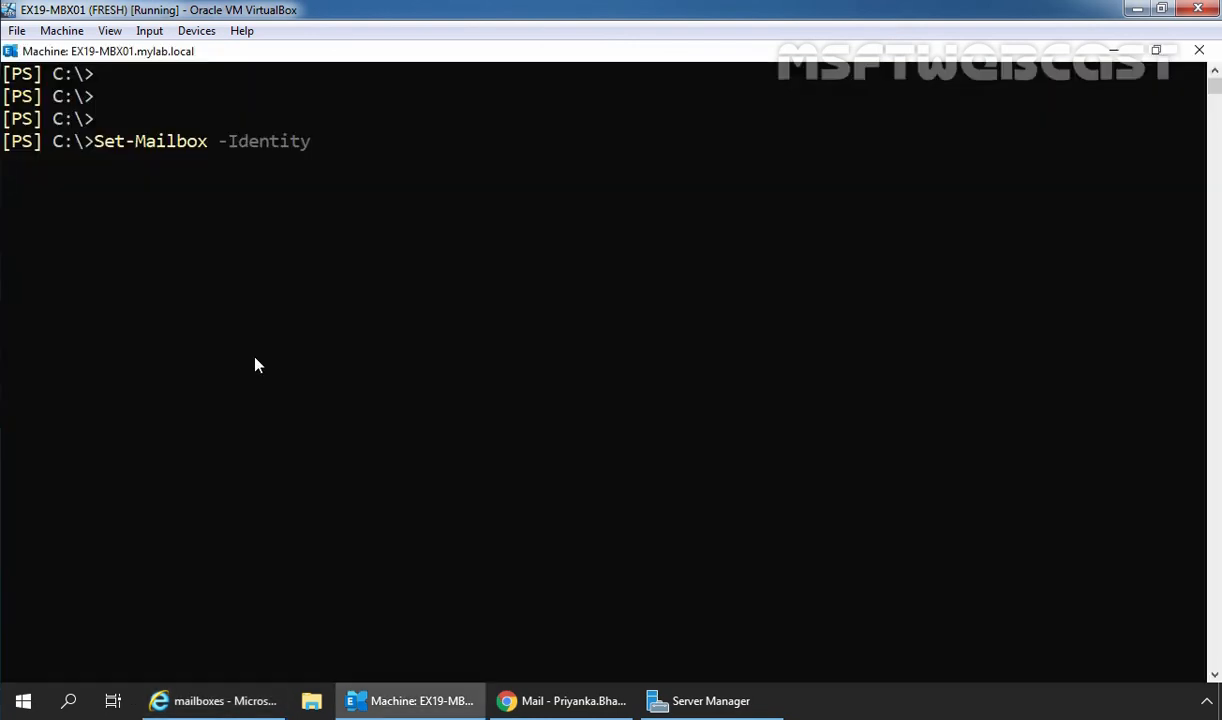
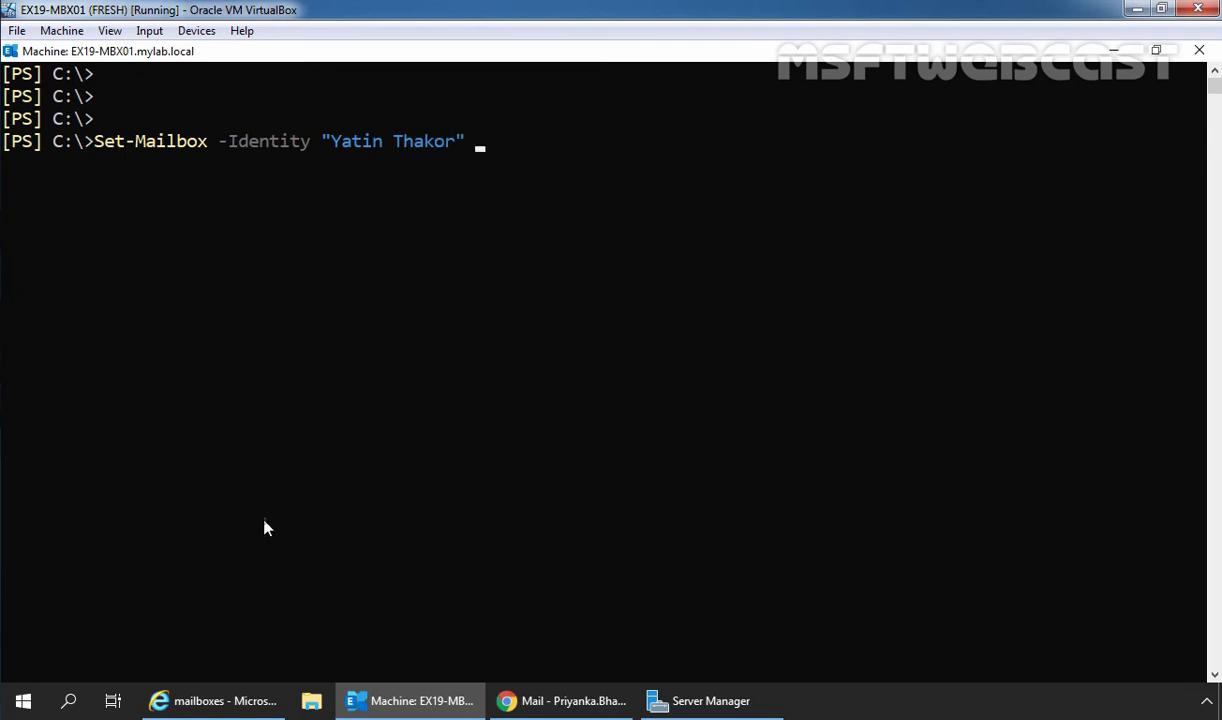
Add -EmailAddresses with the pasted @{add=...} alias value and run the command.
{"action": "left_click", "coordinate": [225, 702]}
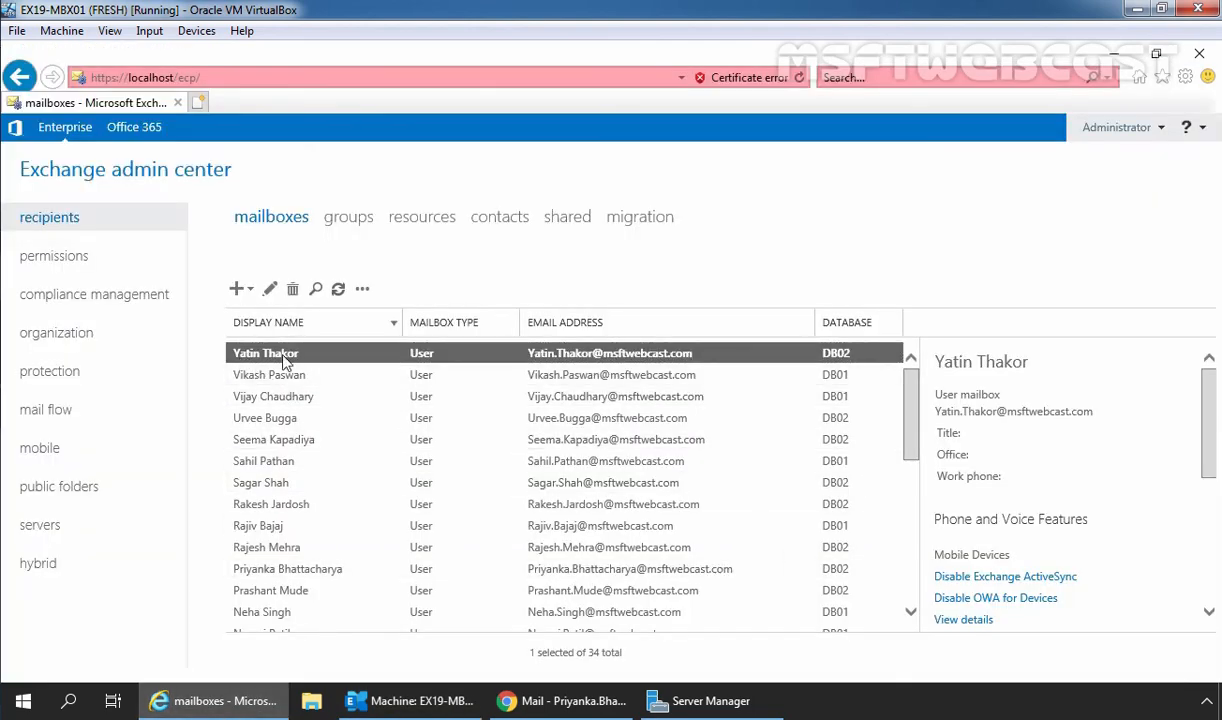
{"action": "key", "text": "alt+Tab"}
{"action": "type", "text": "-em"}
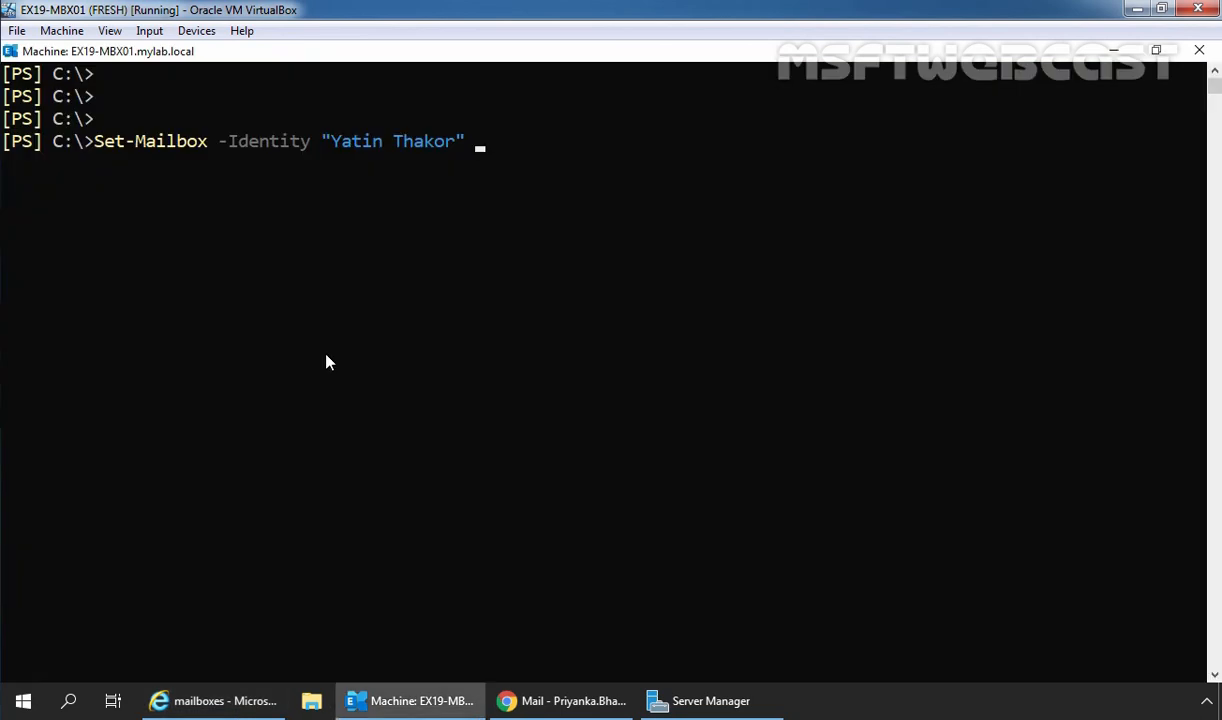
{"action": "key", "text": "Tab"}
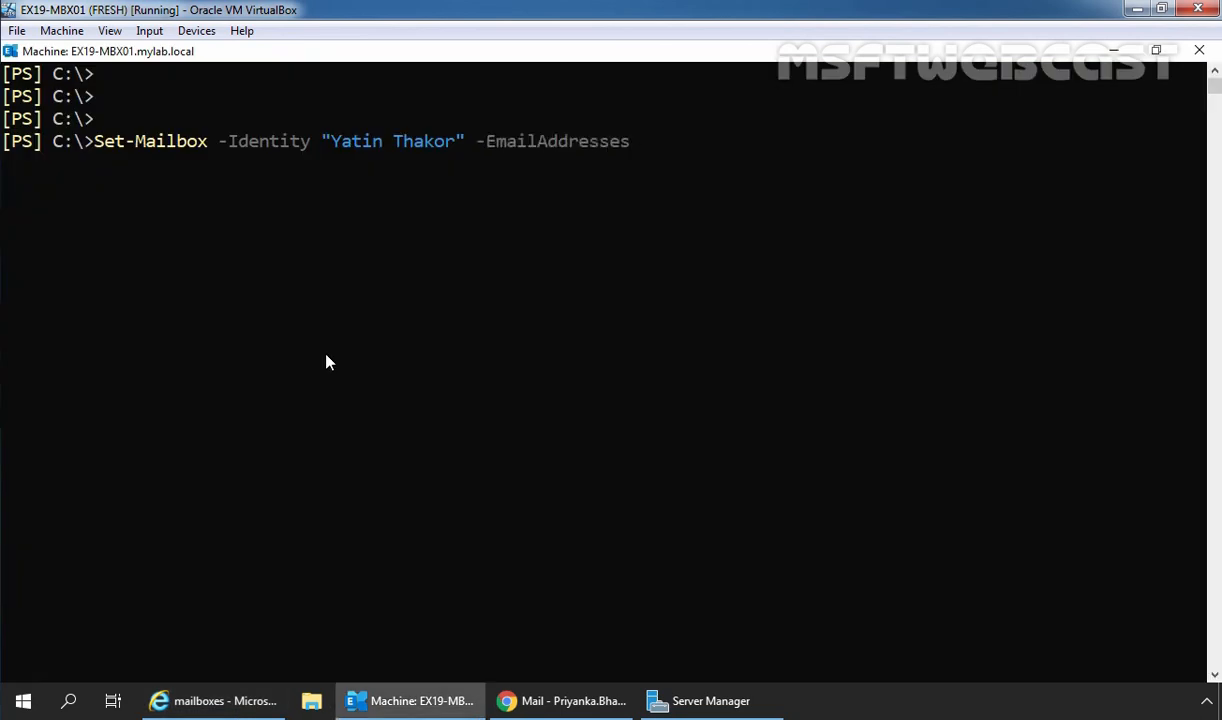
{"action": "key", "text": "ctrl+v"}
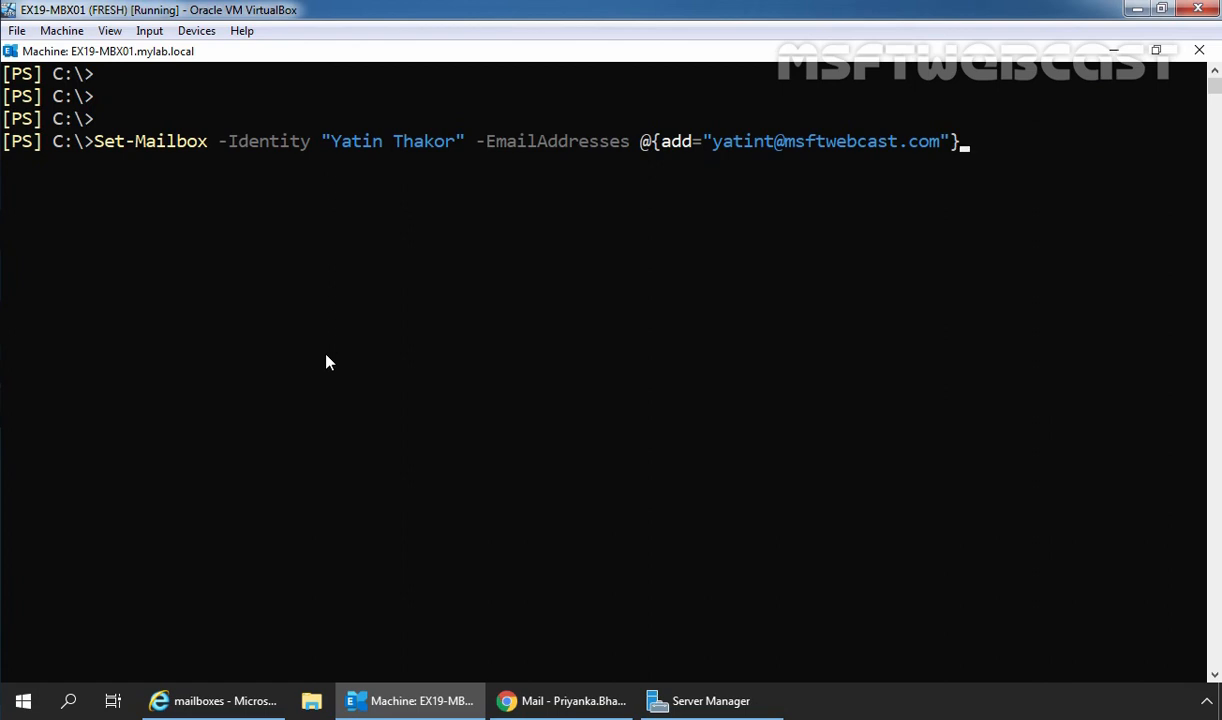
{"action": "key", "text": "Return"}
{"action": "key", "text": "Return"}
{"action": "key", "text": "Return"}
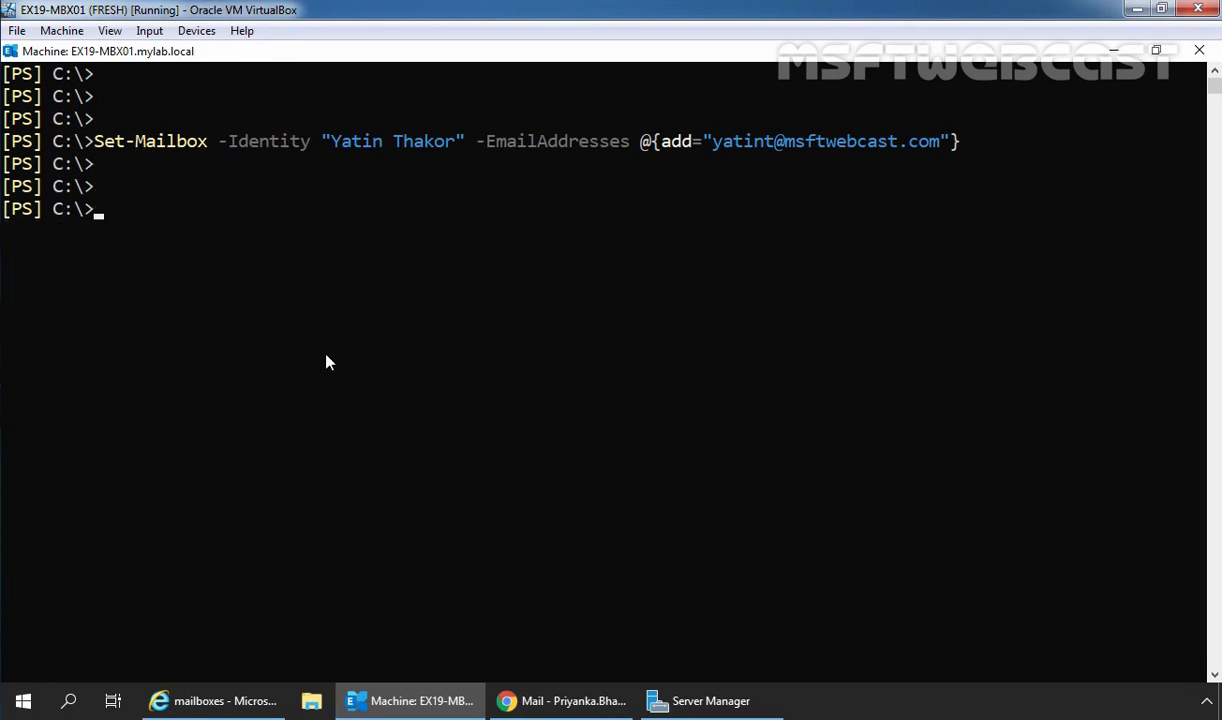
Run Get-Mailbox -Identity for the user piped to fl emailaddresses, fixing the parameter typo.
{"action": "type", "text": "get-mail"}
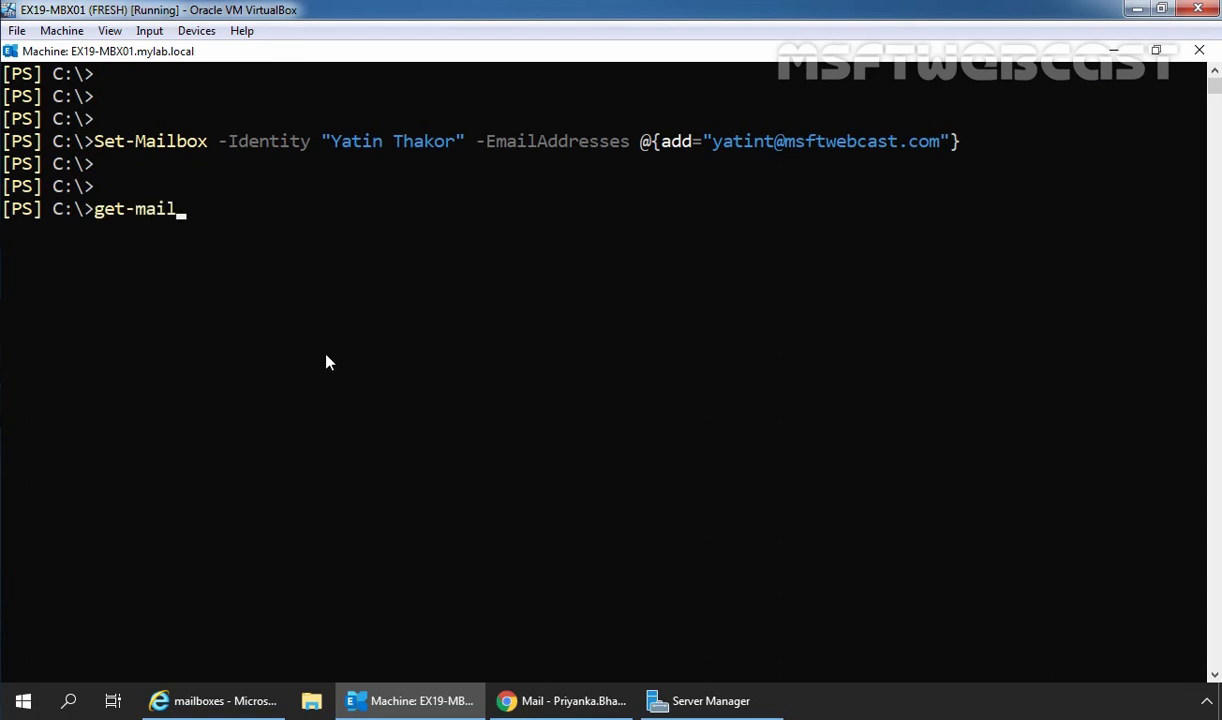
{"action": "key", "text": "Tab"}
{"action": "type", "text": "-ide"}
{"action": "key", "text": "Tab"}
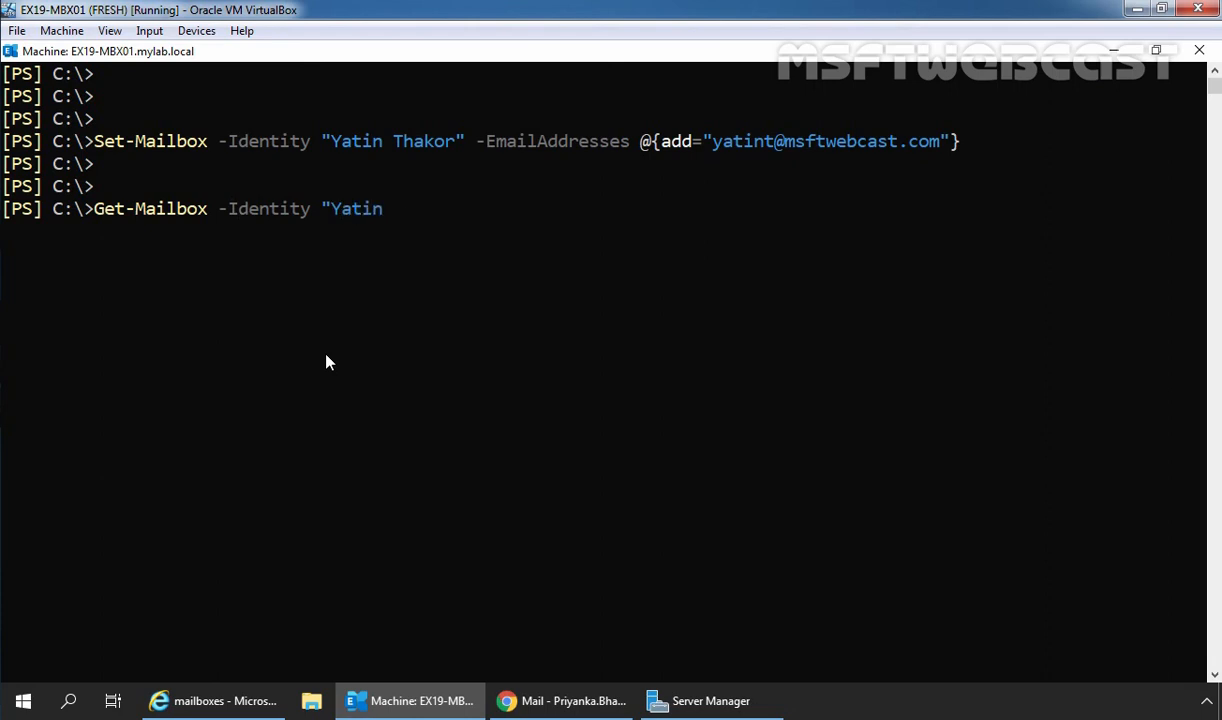
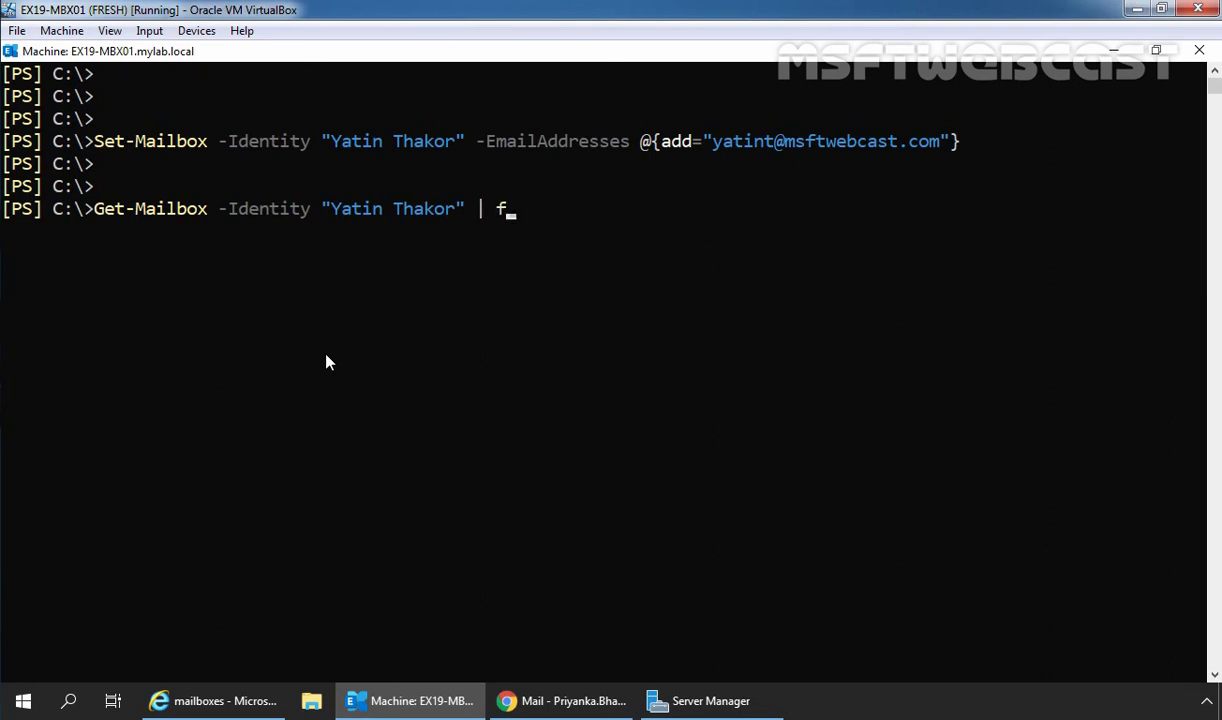
{"action": "type", "text": "l emailad"}
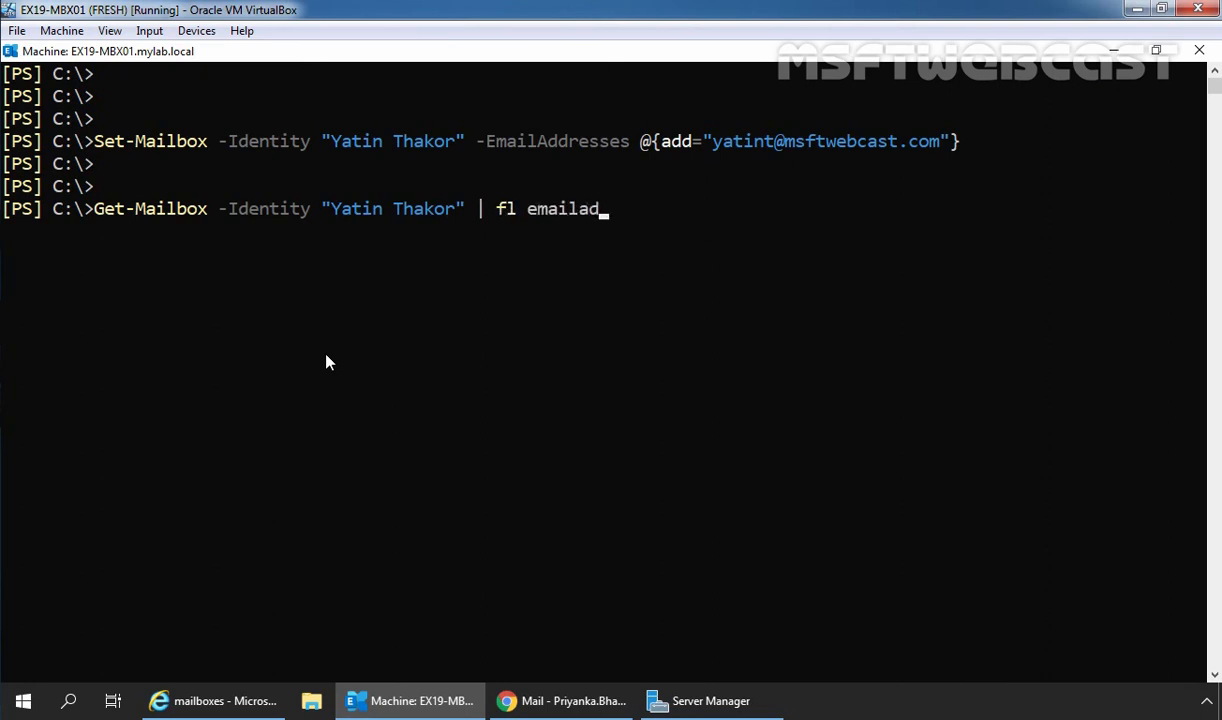
{"action": "type", "text": "dress"}
{"action": "key", "text": "Return"}
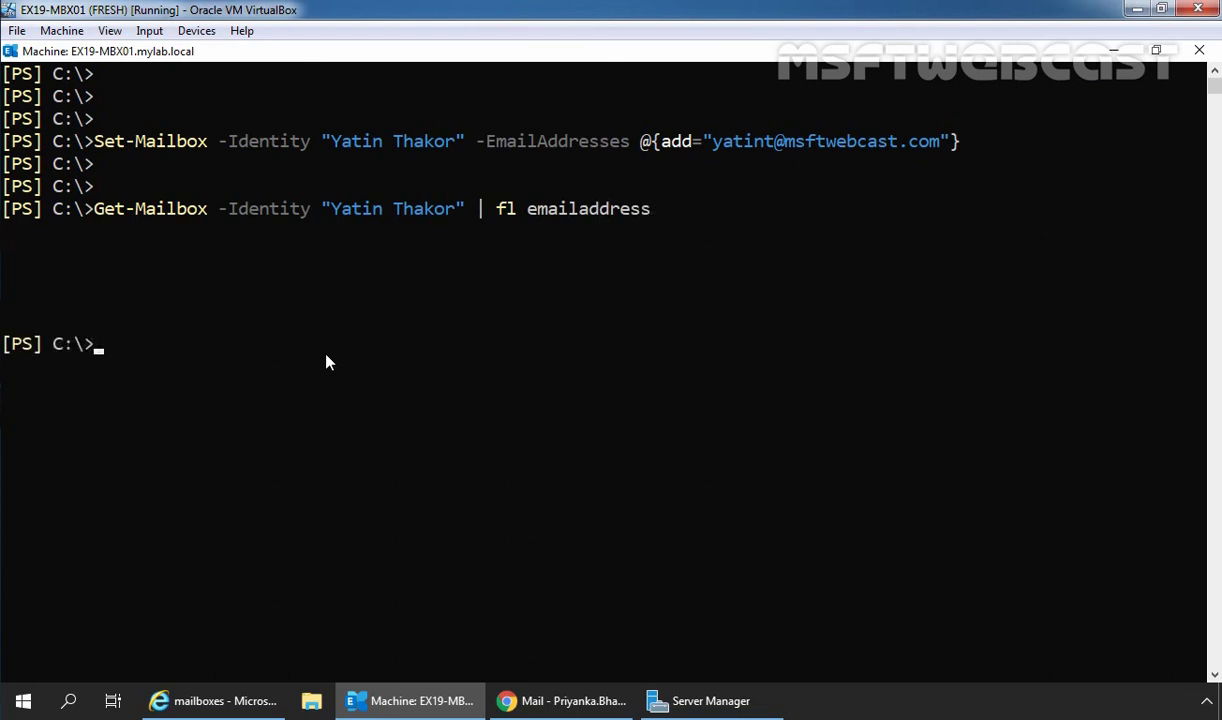
{"action": "key", "text": "Up"}
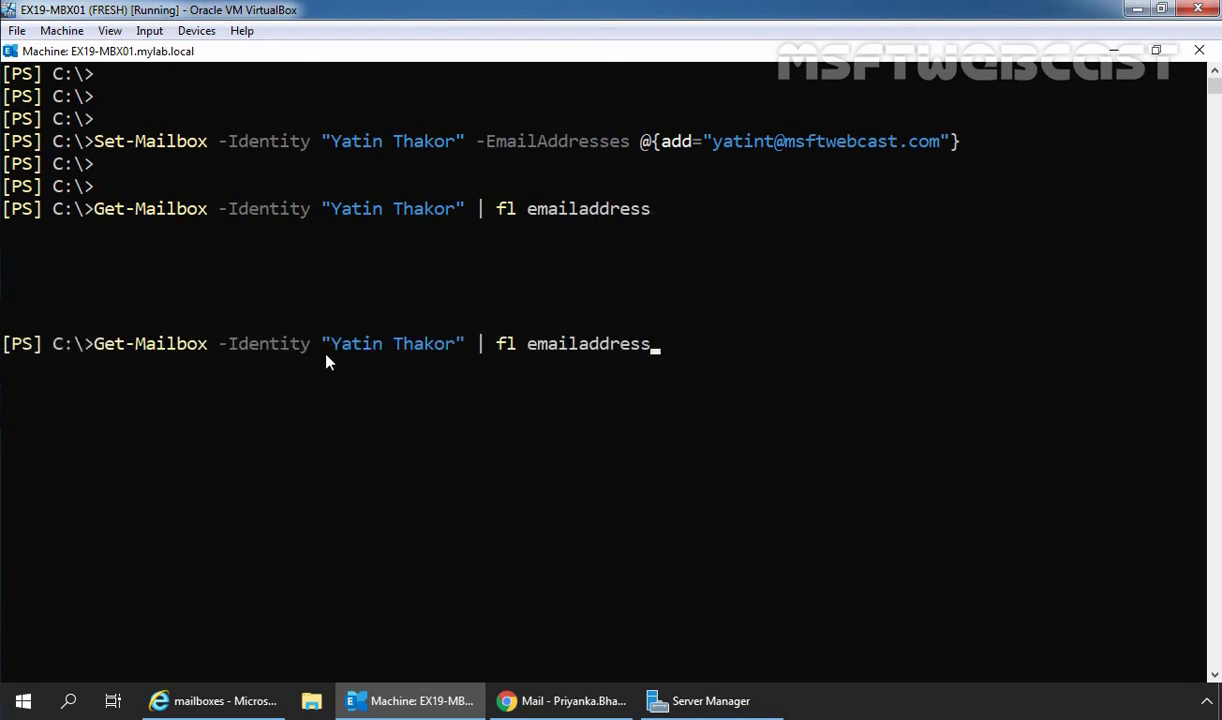
{"action": "type", "text": "es"}
{"action": "key", "text": "Return"}
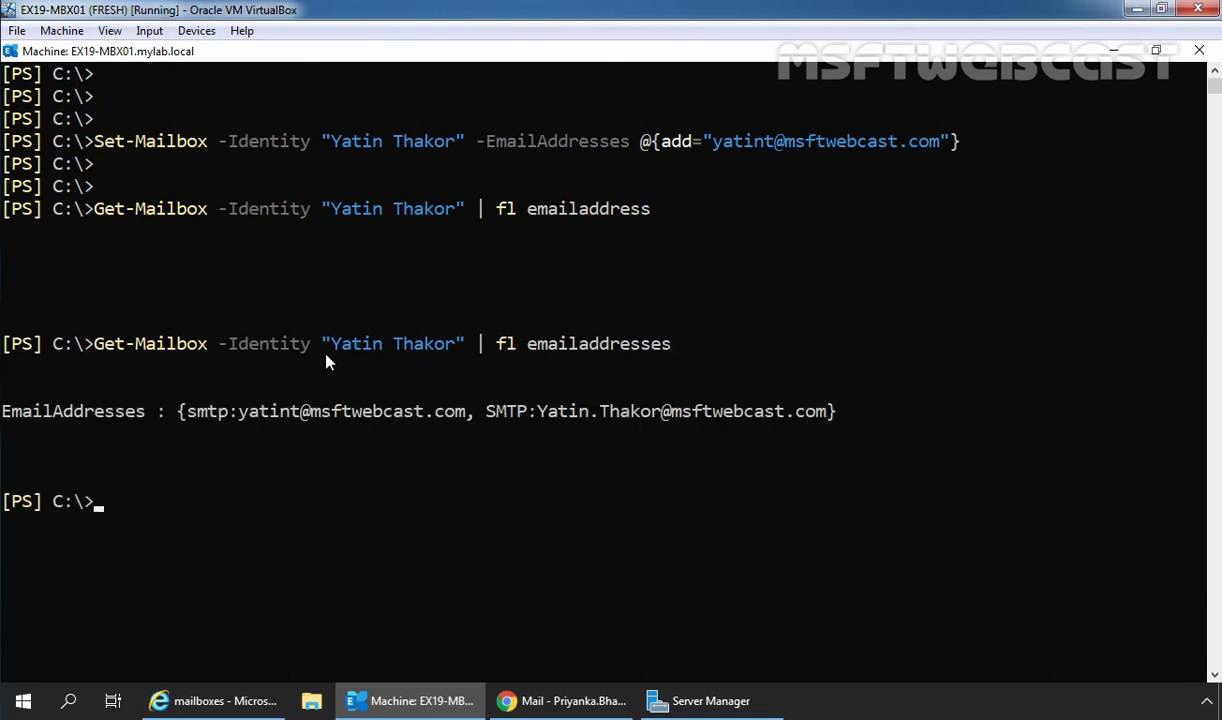